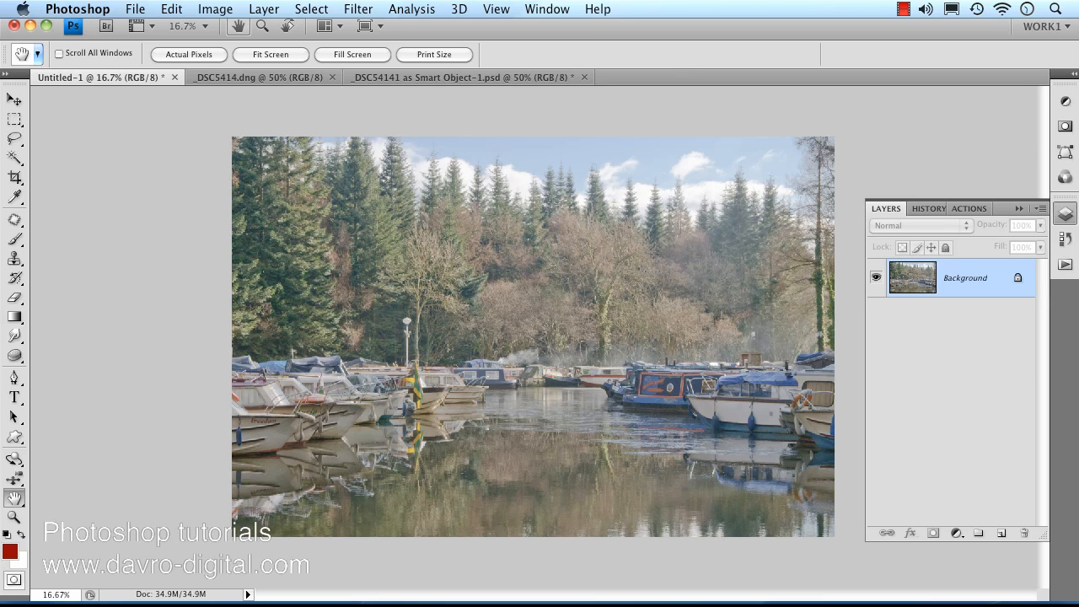
Examine the moored boats and their reflections near the photo's left edge at close range
{"action": "left_click", "coordinate": [424, 417], "text": "super"}
{"action": "left_click", "coordinate": [428, 404], "text": "super"}
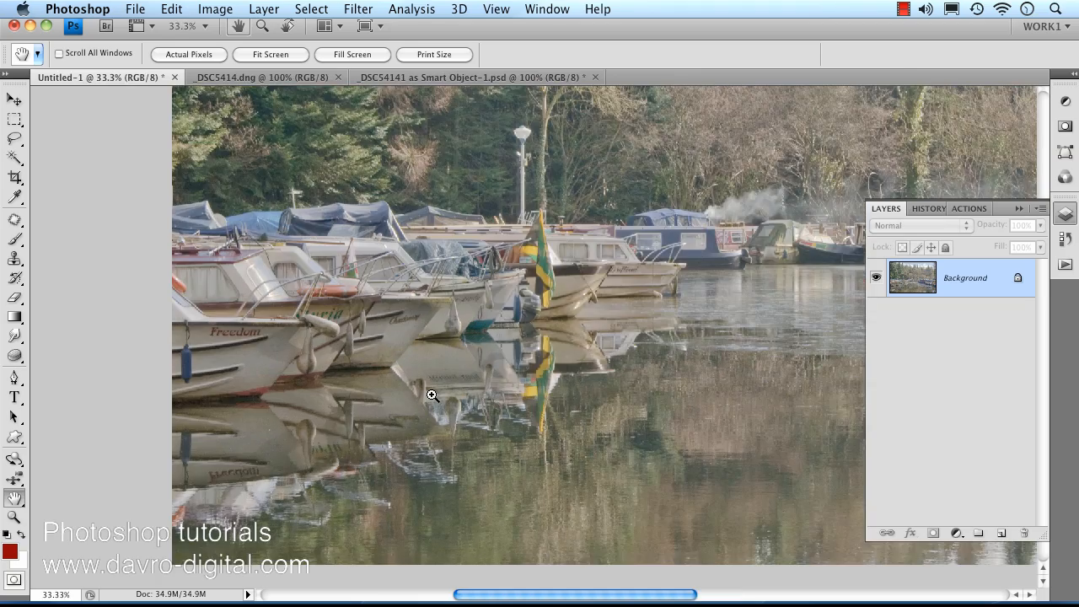
{"action": "left_click", "coordinate": [432, 396], "text": "super"}
{"action": "left_click_drag", "start_coordinate": [456, 354], "coordinate": [391, 431]}
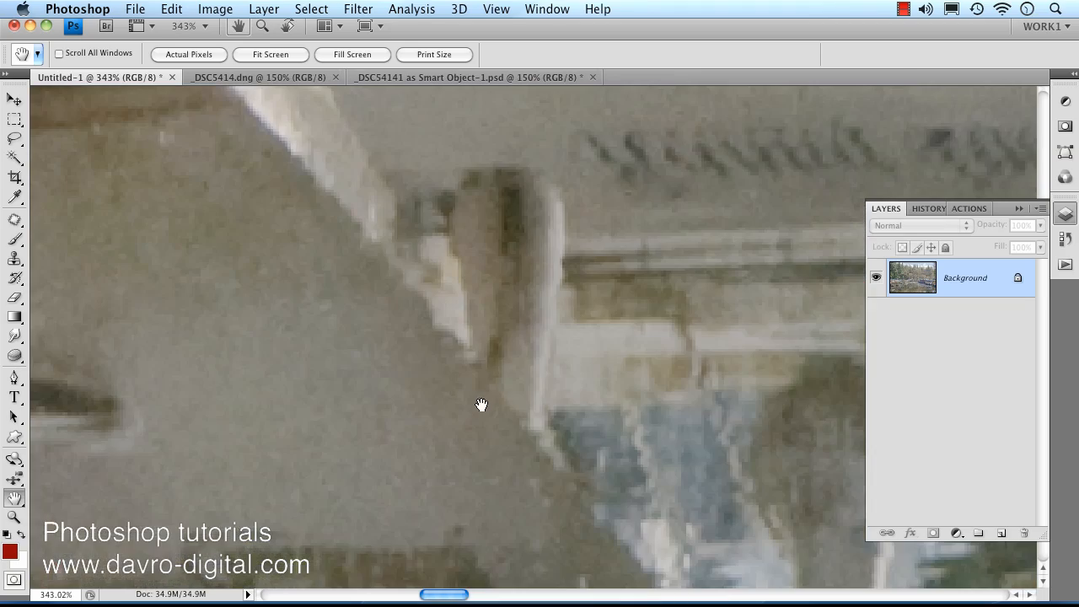
{"action": "left_click", "coordinate": [504, 366], "text": "alt"}
{"action": "left_click", "coordinate": [516, 363], "text": "alt"}
{"action": "left_click", "coordinate": [532, 359], "text": "alt"}
{"action": "left_click", "coordinate": [541, 355], "text": "alt"}
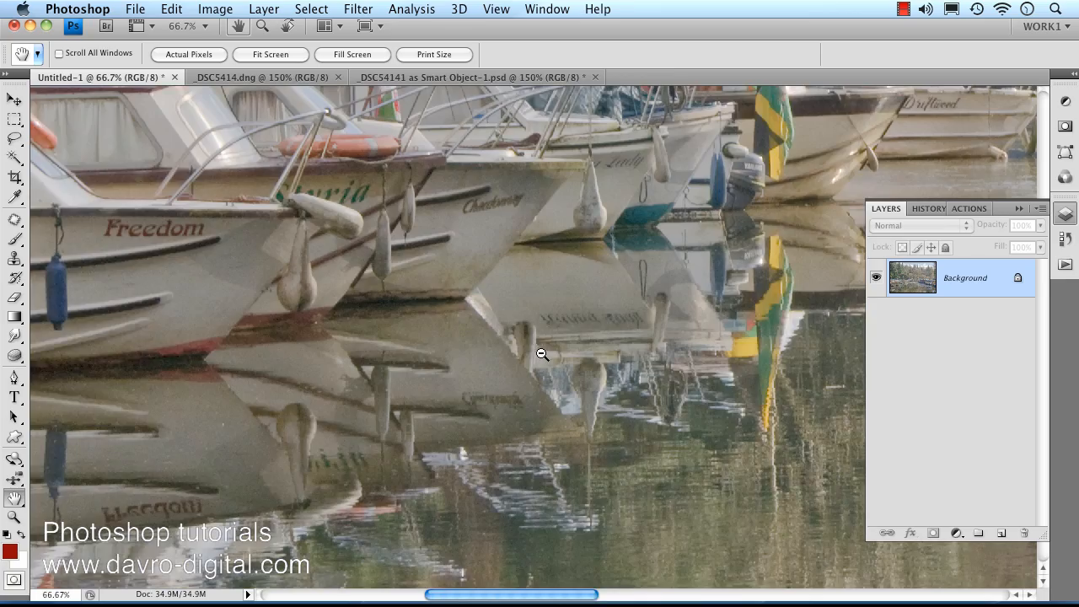
{"action": "left_click", "coordinate": [542, 354], "text": "alt"}
{"action": "left_click_drag", "start_coordinate": [614, 332], "coordinate": [349, 489]}
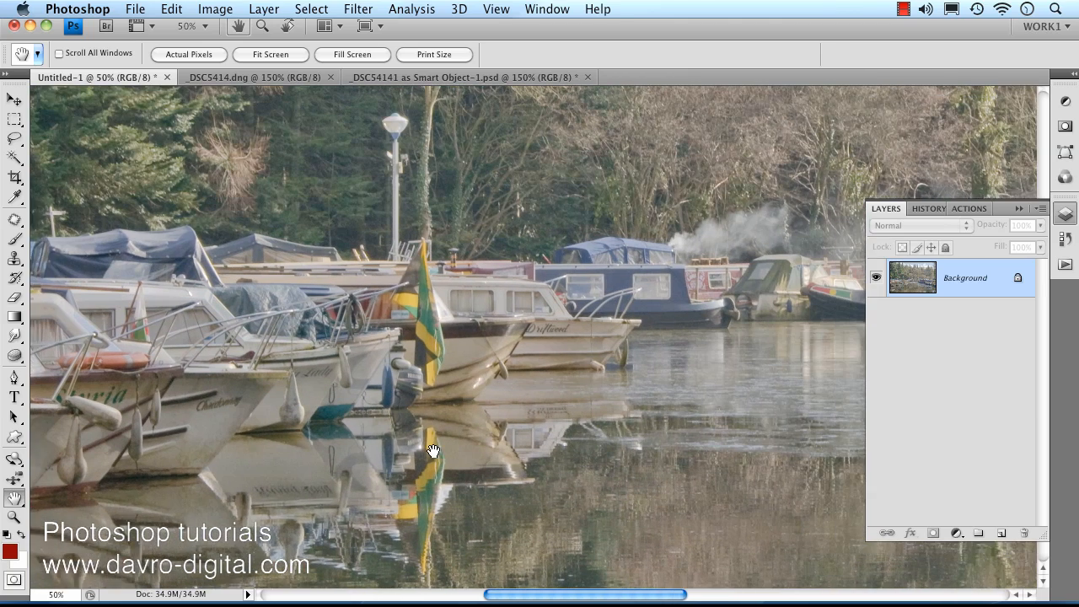
Examine the chimney smoke, the mist in front of the trees and the boats across the marina, ending on the whole photo
{"action": "left_click_drag", "start_coordinate": [432, 451], "coordinate": [298, 467]}
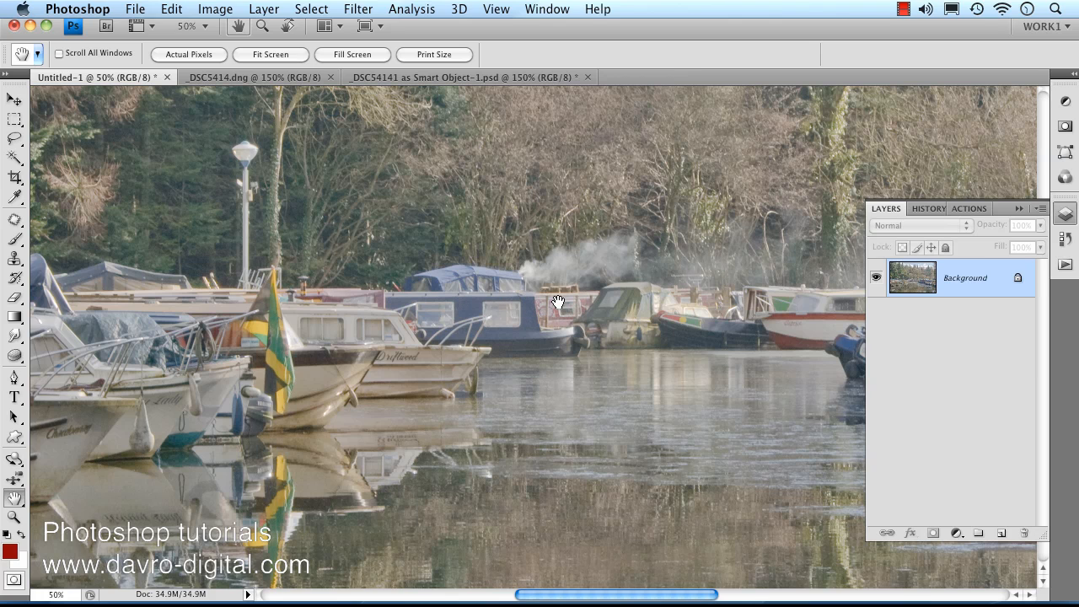
{"action": "left_click_drag", "start_coordinate": [568, 338], "coordinate": [342, 422]}
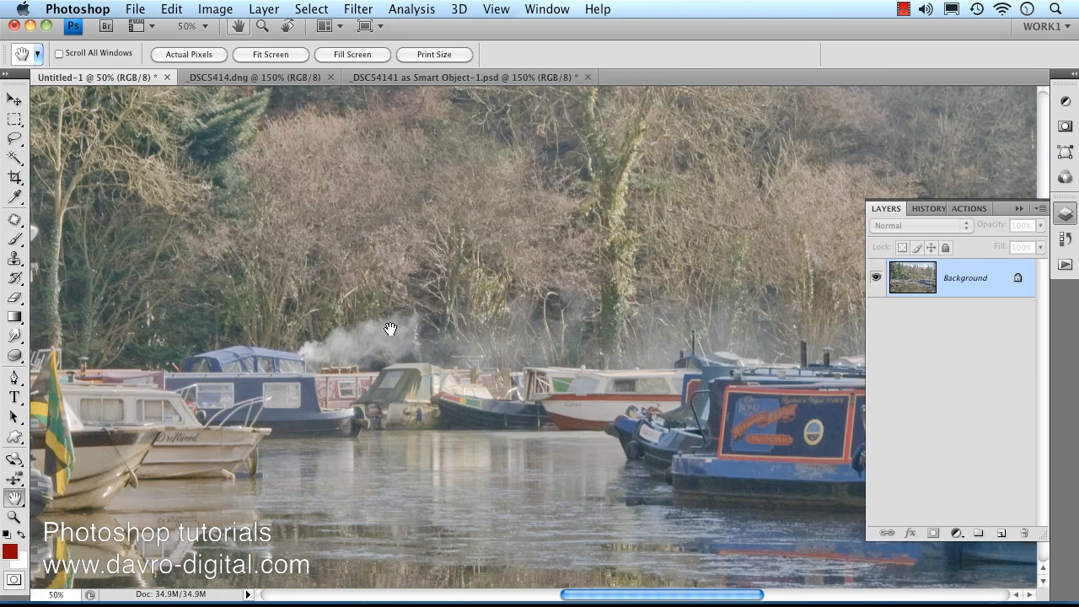
{"action": "left_click_drag", "start_coordinate": [425, 362], "coordinate": [258, 390]}
{"action": "left_click_drag", "start_coordinate": [414, 394], "coordinate": [186, 420]}
{"action": "left_click_drag", "start_coordinate": [359, 416], "coordinate": [479, 298]}
{"action": "left_click_drag", "start_coordinate": [472, 398], "coordinate": [302, 480]}
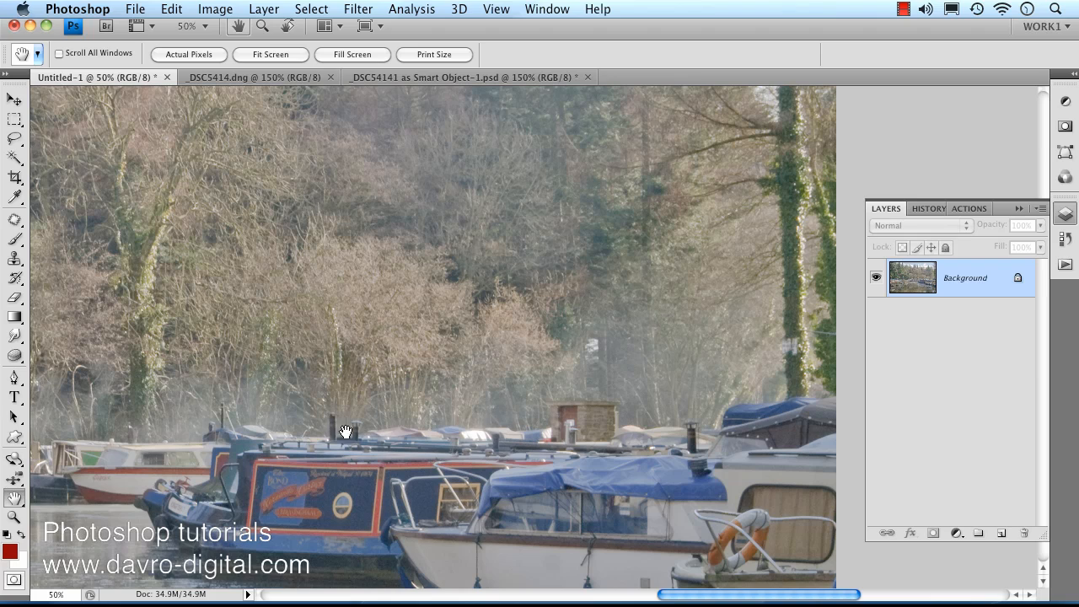
{"action": "left_click", "coordinate": [379, 420], "text": "alt"}
{"action": "left_click", "coordinate": [391, 407], "text": "alt"}
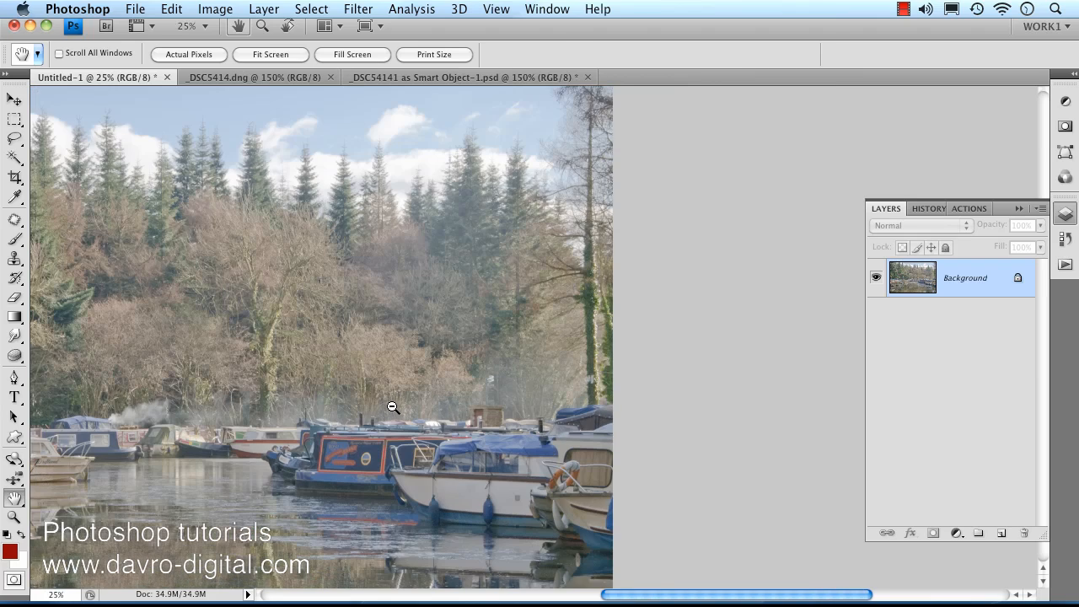
{"action": "left_click", "coordinate": [392, 407], "text": "alt"}
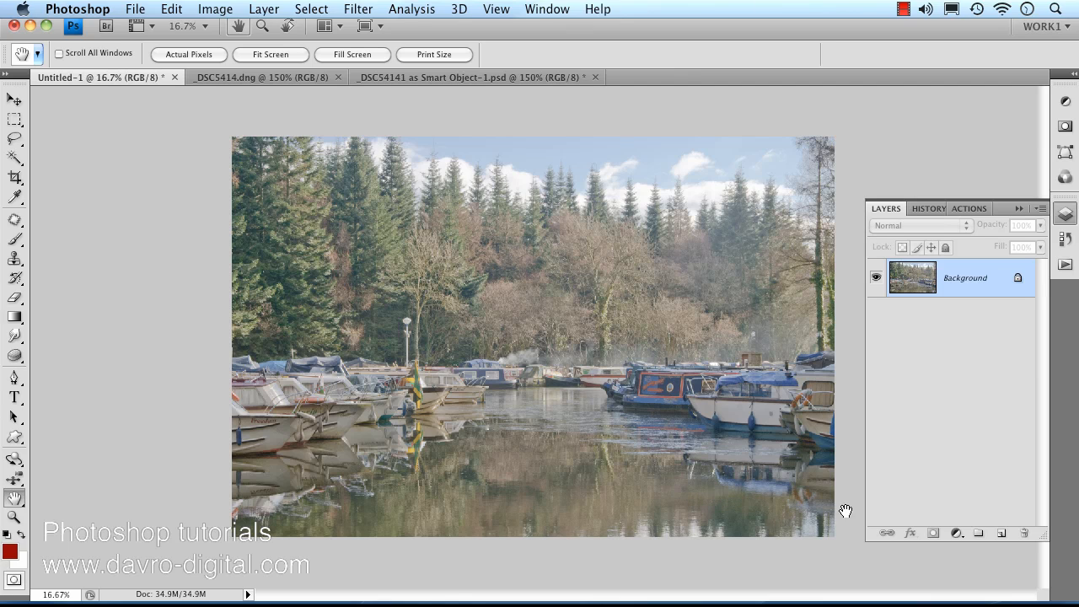
Add an empty layer above the Background and enter Quick Mask mode with the default black and white colours
{"action": "left_click", "coordinate": [1003, 534]}
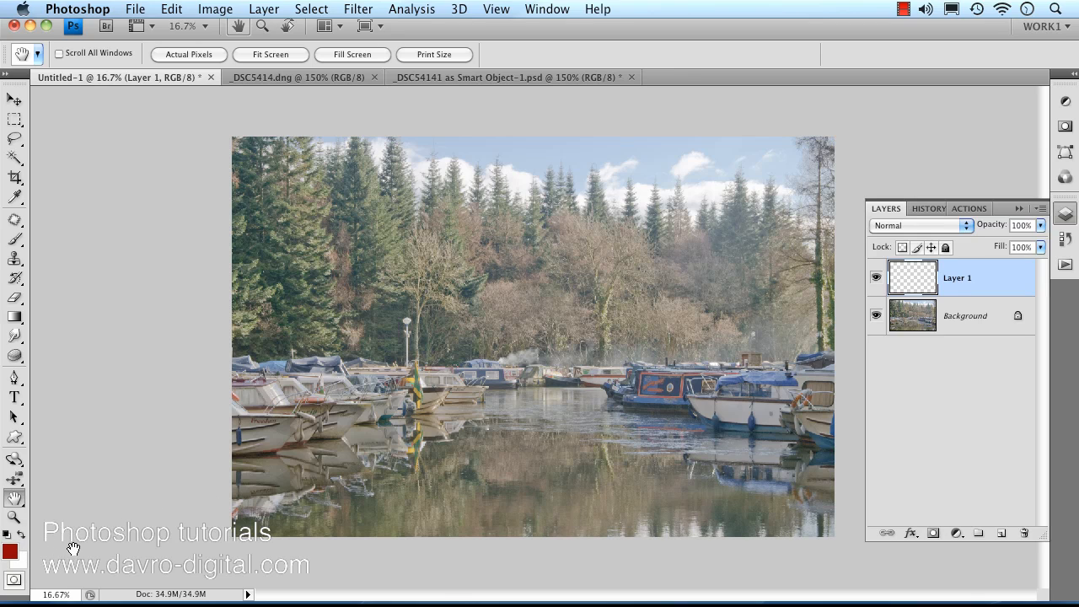
{"action": "key", "text": "d"}
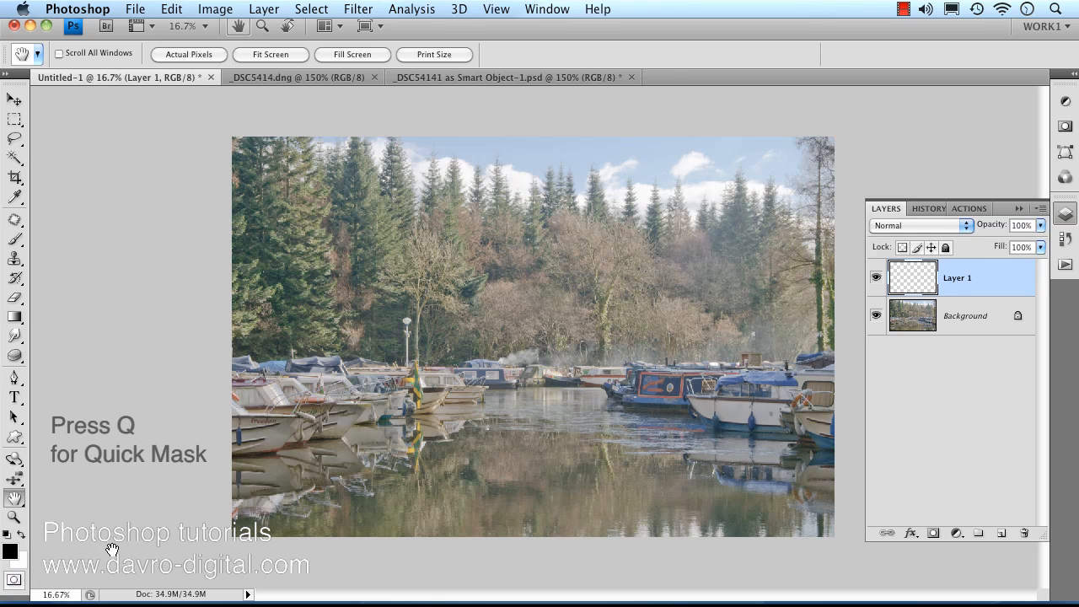
{"action": "key", "text": "q"}
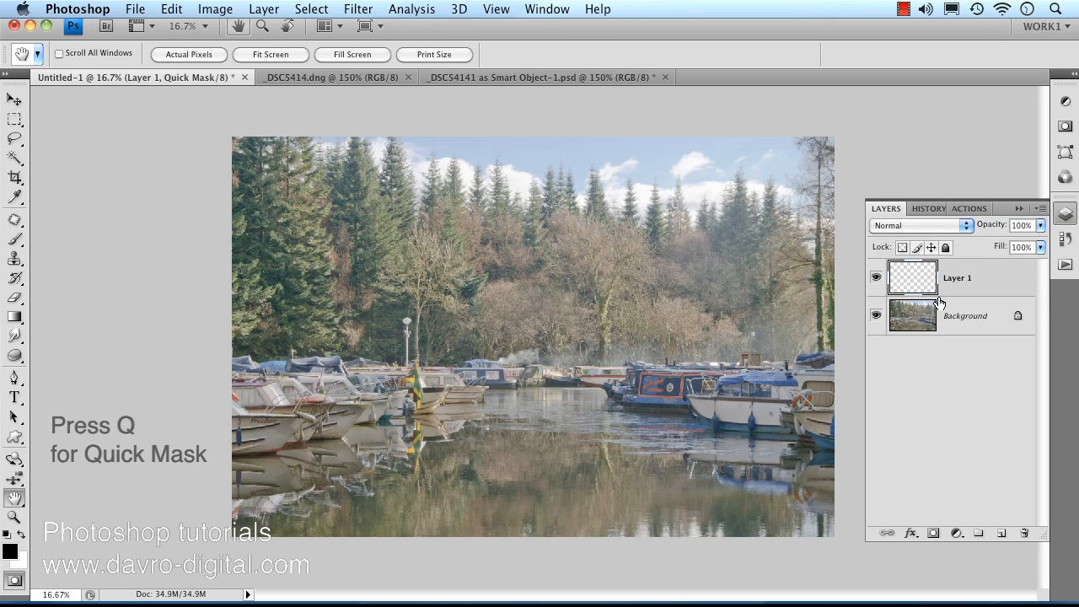
{"action": "key", "text": "q"}
{"action": "key", "text": "q"}
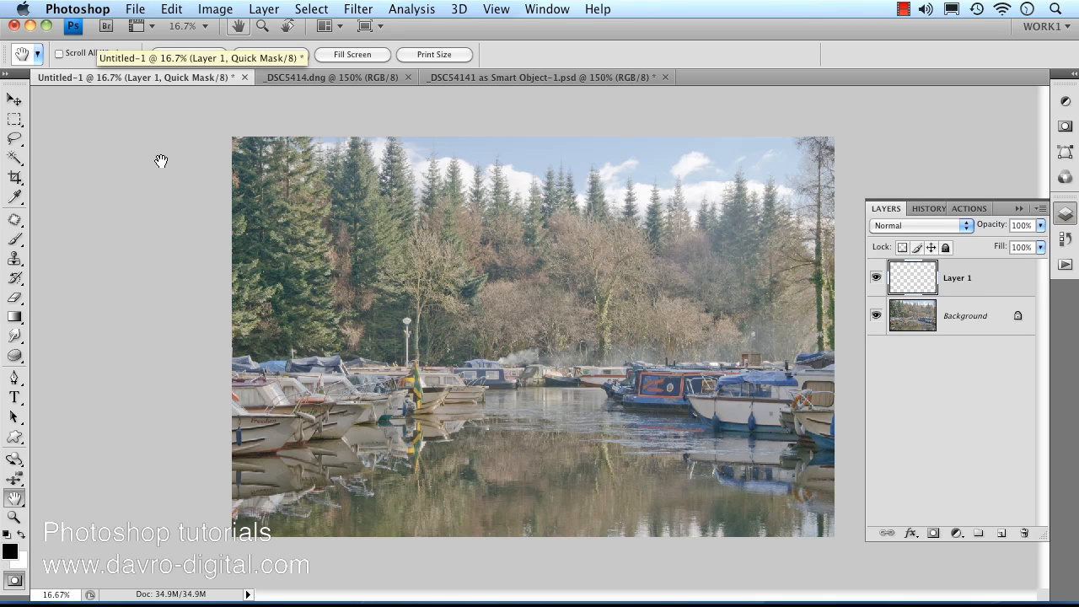
Render the Clouds filter into the quick mask
{"action": "left_click", "coordinate": [358, 10]}
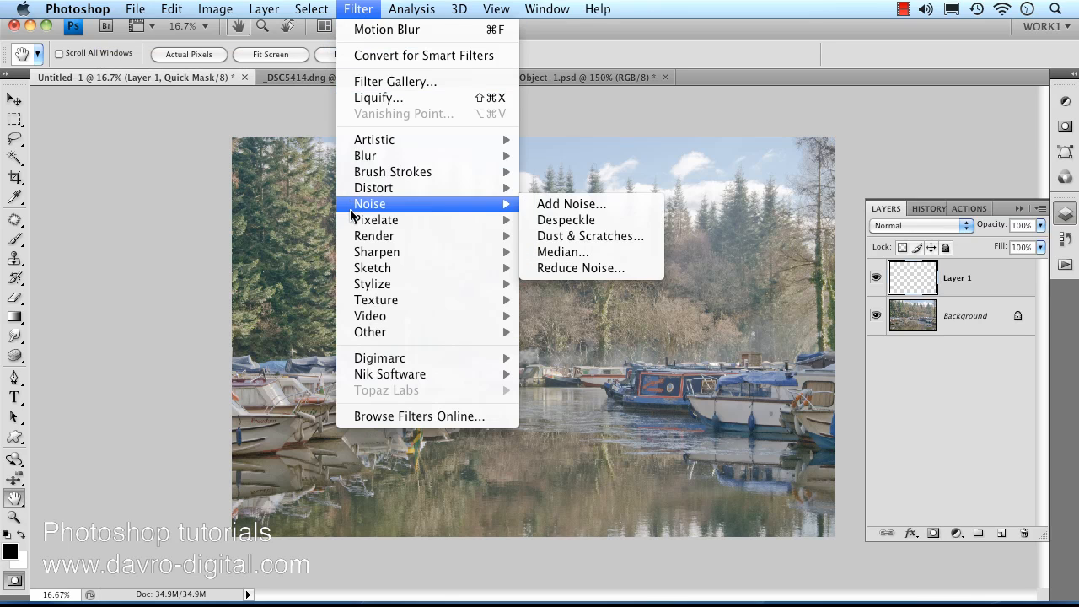
{"action": "mouse_move", "coordinate": [398, 237]}
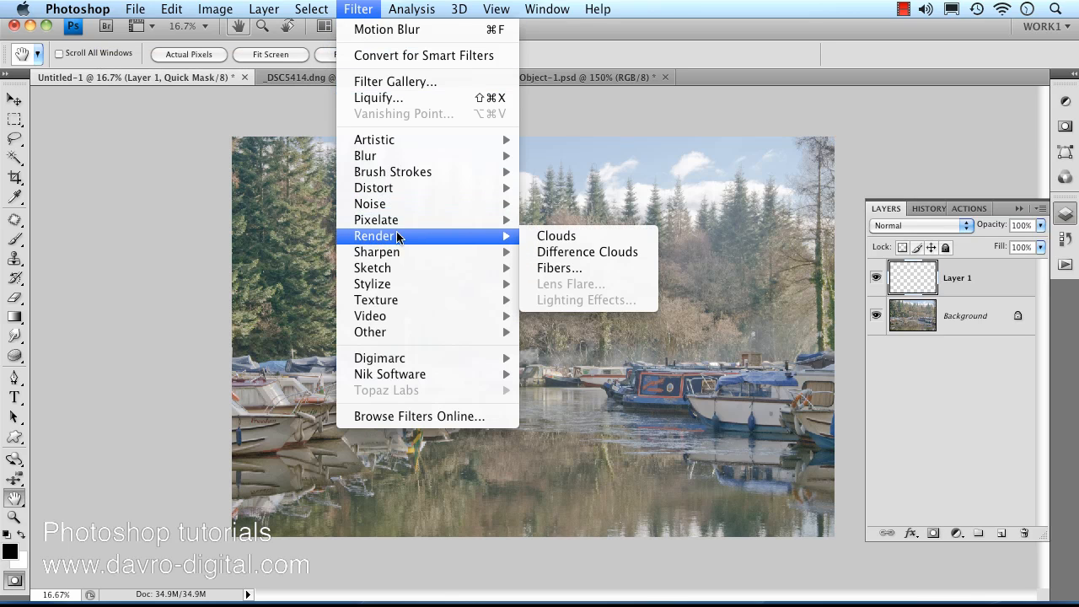
{"action": "left_click", "coordinate": [557, 238]}
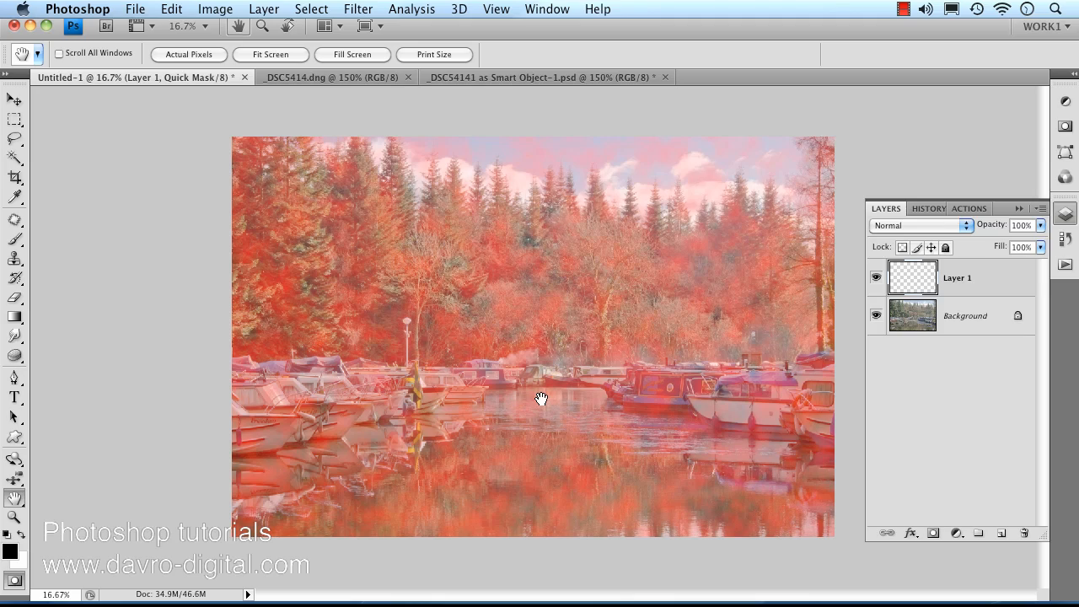
Turn the cloud mask into a selection, fill it with the white background colour on Layer 1, and deselect
{"action": "key", "text": "q"}
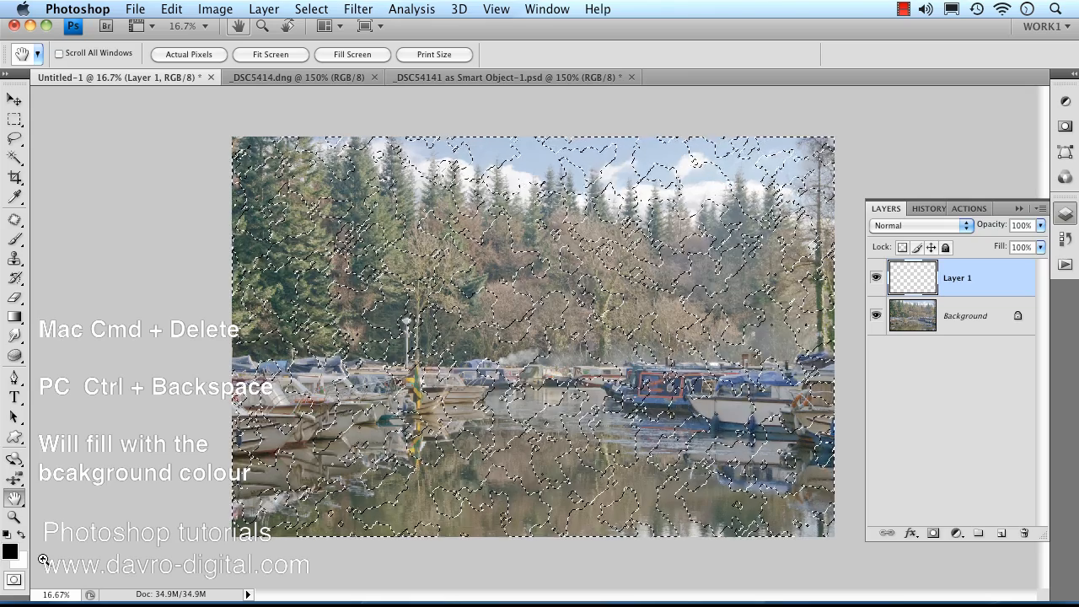
{"action": "key", "text": "super+BackSpace"}
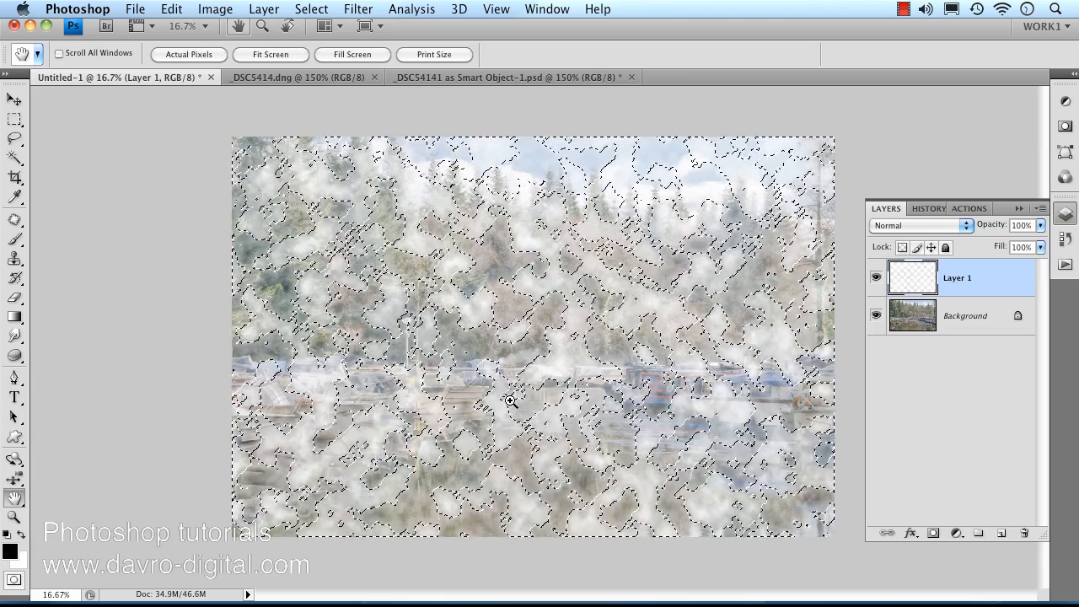
{"action": "key", "text": "super+d"}
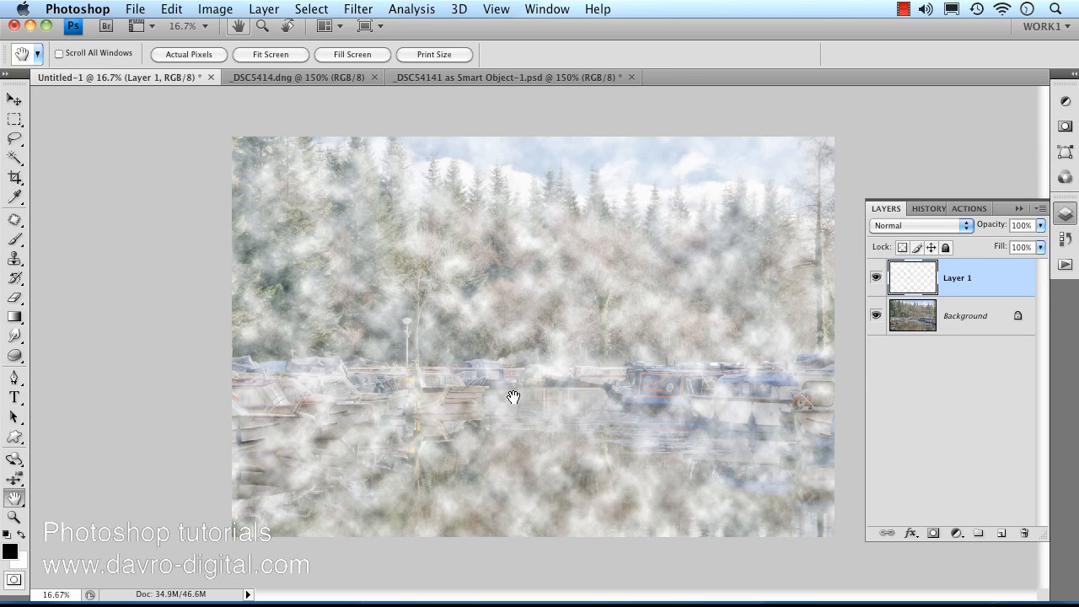
Apply a Motion Blur to the cloud layer with an angle of 3° and a distance of 646 pixels
{"action": "left_click", "coordinate": [354, 9]}
{"action": "mouse_move", "coordinate": [362, 156]}
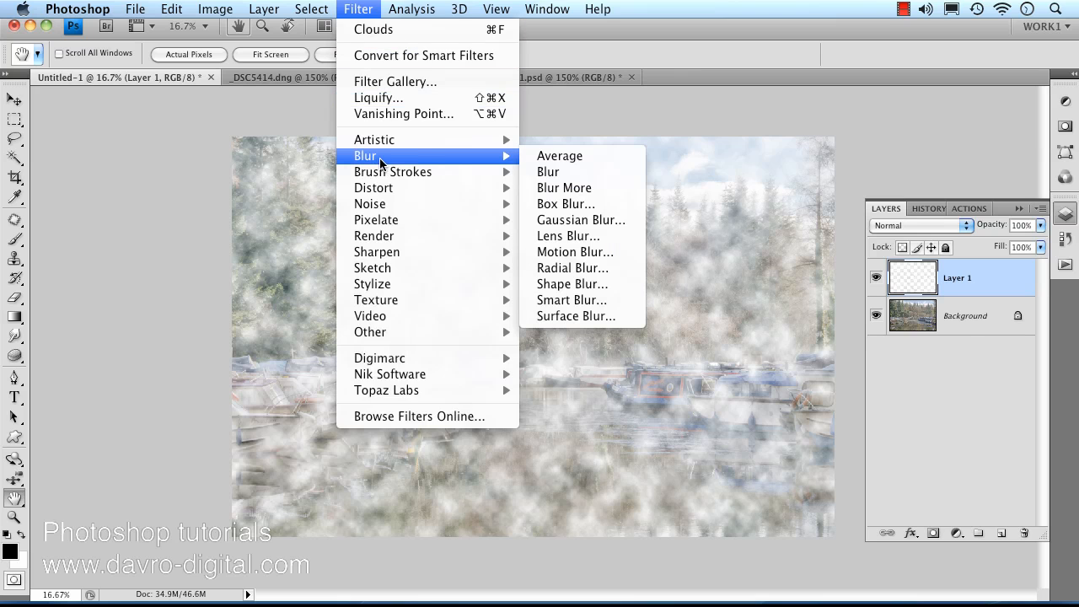
{"action": "left_click", "coordinate": [577, 252]}
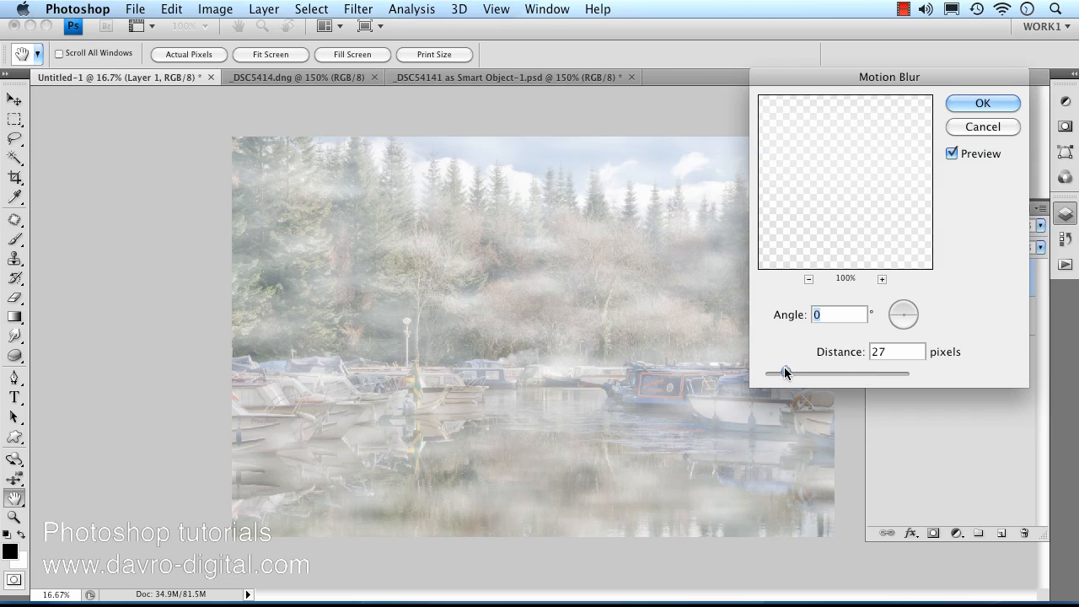
{"action": "left_click", "coordinate": [784, 370]}
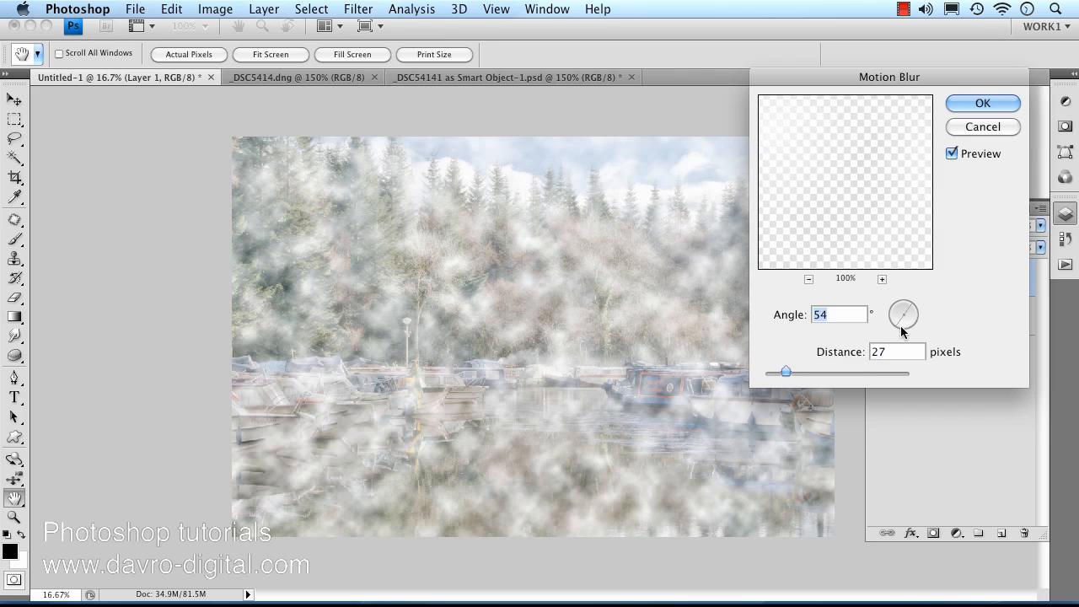
{"action": "left_click_drag", "start_coordinate": [900, 326], "coordinate": [919, 313]}
{"action": "left_click_drag", "start_coordinate": [785, 370], "coordinate": [849, 368]}
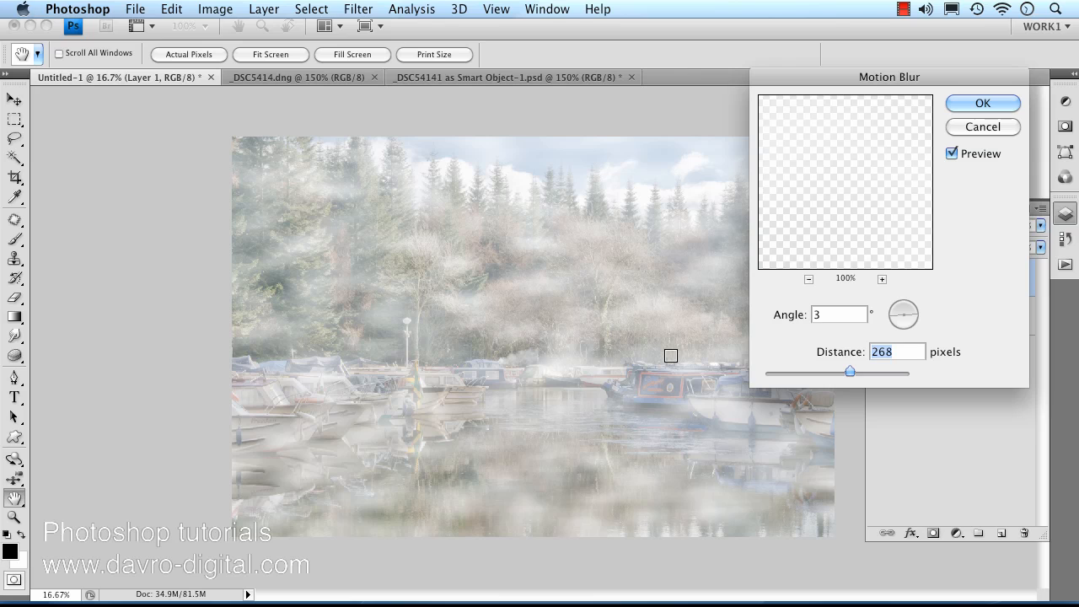
{"action": "left_click_drag", "start_coordinate": [848, 370], "coordinate": [934, 376]}
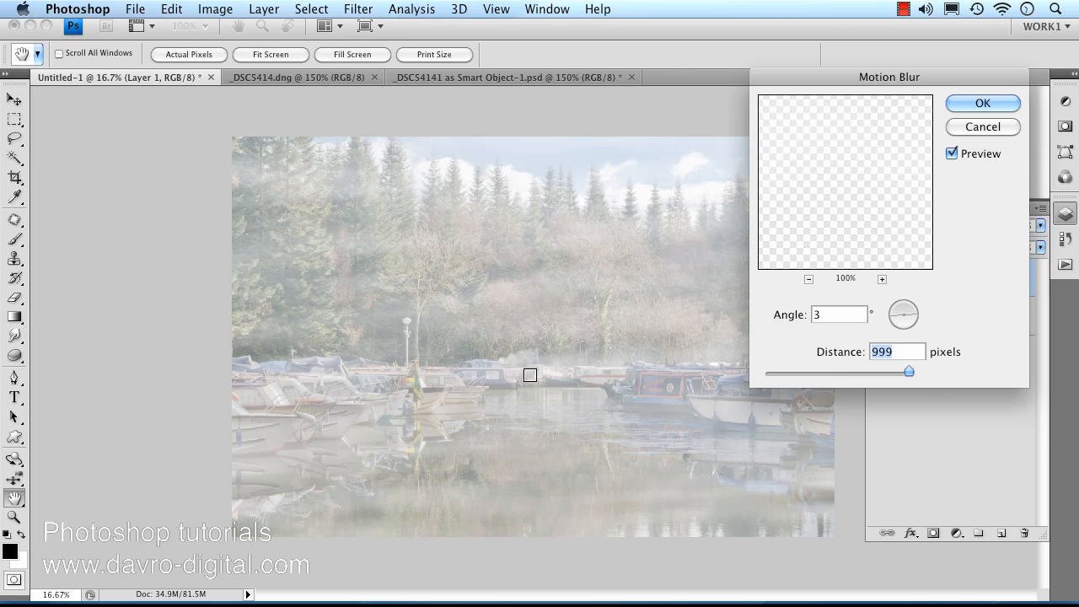
{"action": "left_click_drag", "start_coordinate": [889, 371], "coordinate": [879, 370]}
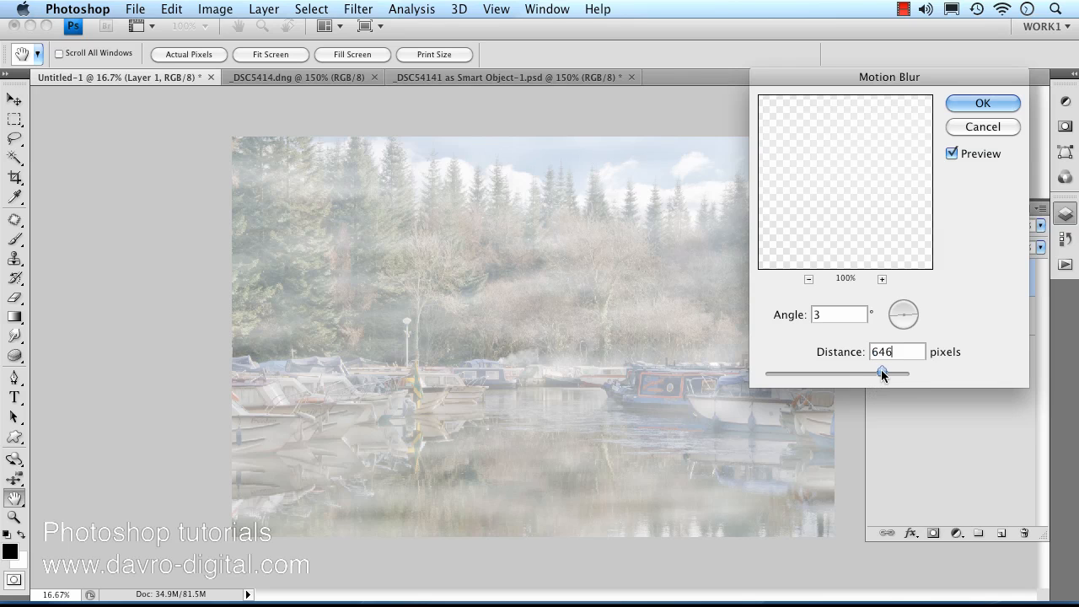
{"action": "left_click", "coordinate": [981, 102]}
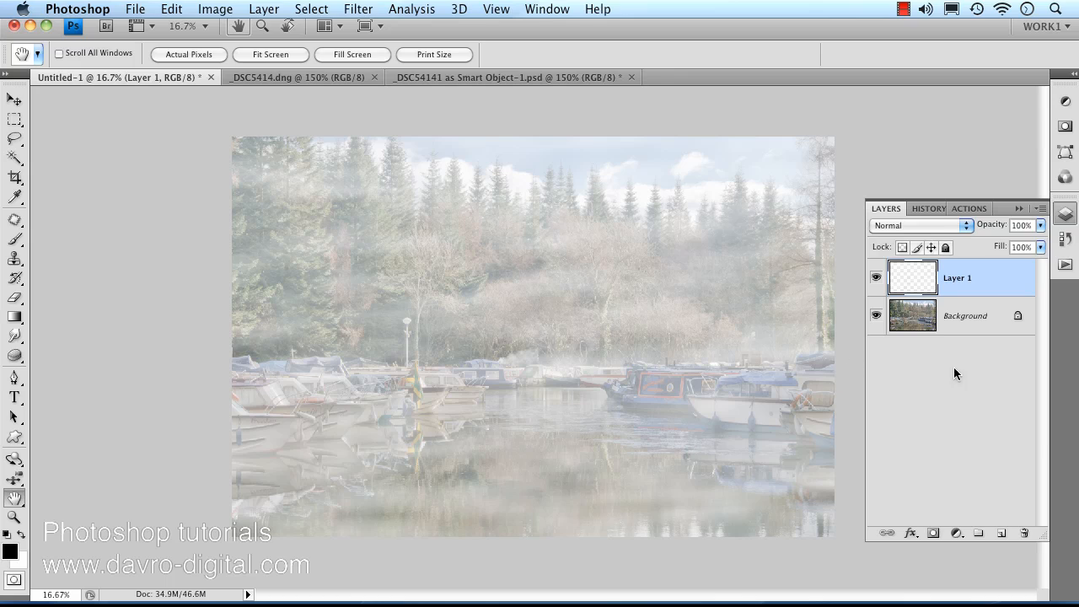
Add a layer mask to Layer 1 and set up a radial Foreground to Transparent gradient
{"action": "left_click", "coordinate": [933, 532]}
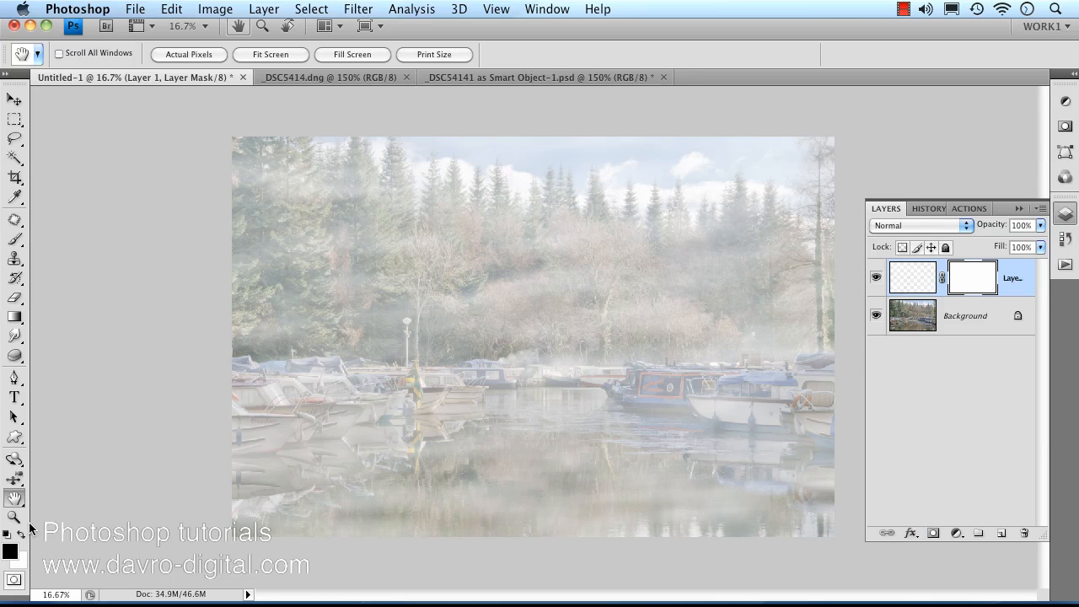
{"action": "left_click", "coordinate": [13, 318]}
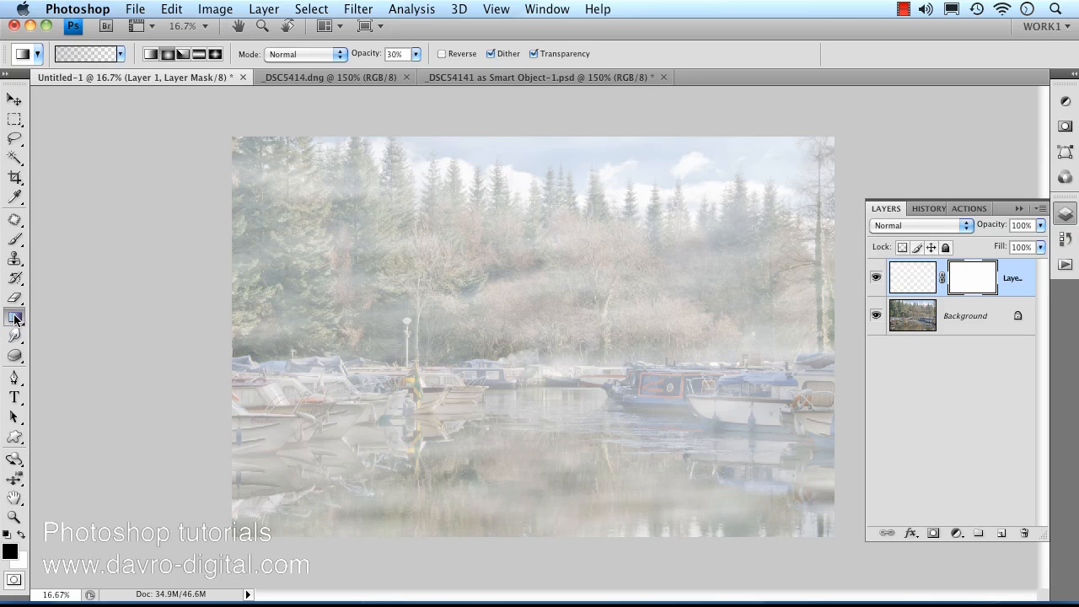
{"action": "left_click", "coordinate": [168, 55]}
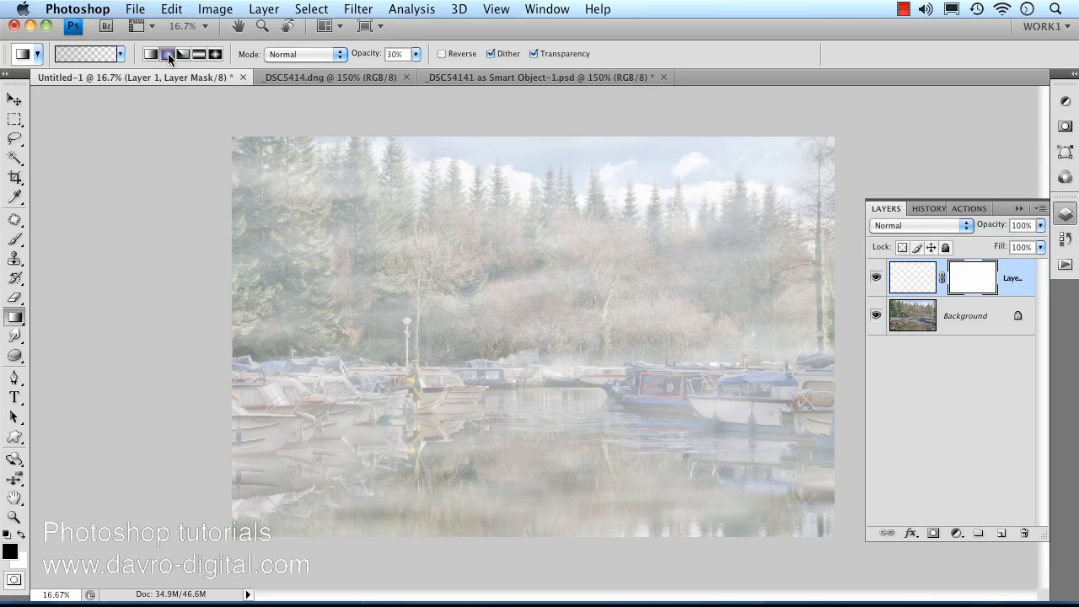
{"action": "left_click", "coordinate": [92, 54]}
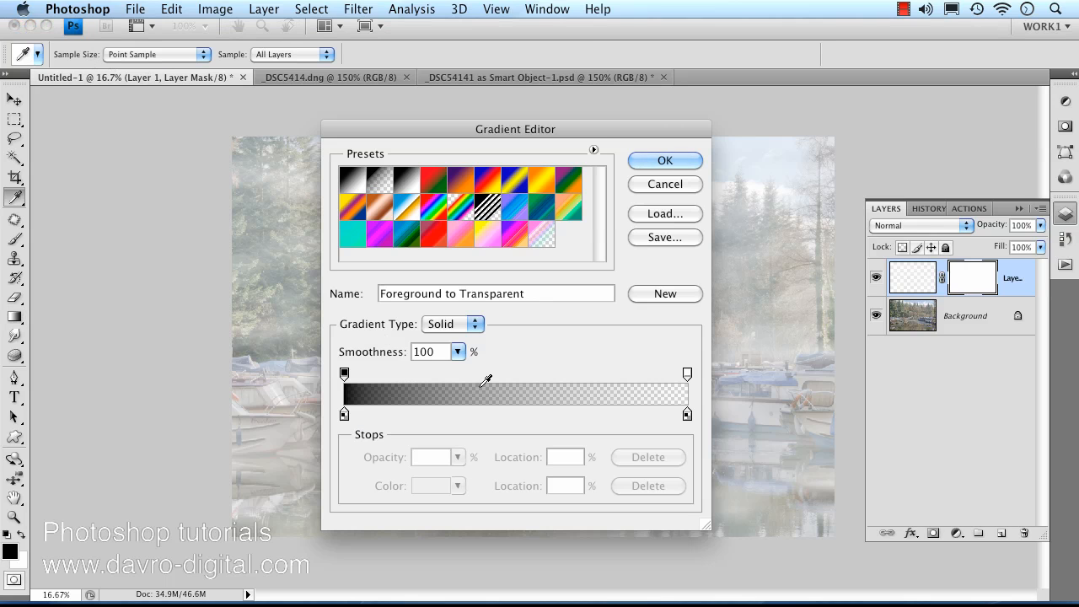
{"action": "left_click", "coordinate": [665, 160]}
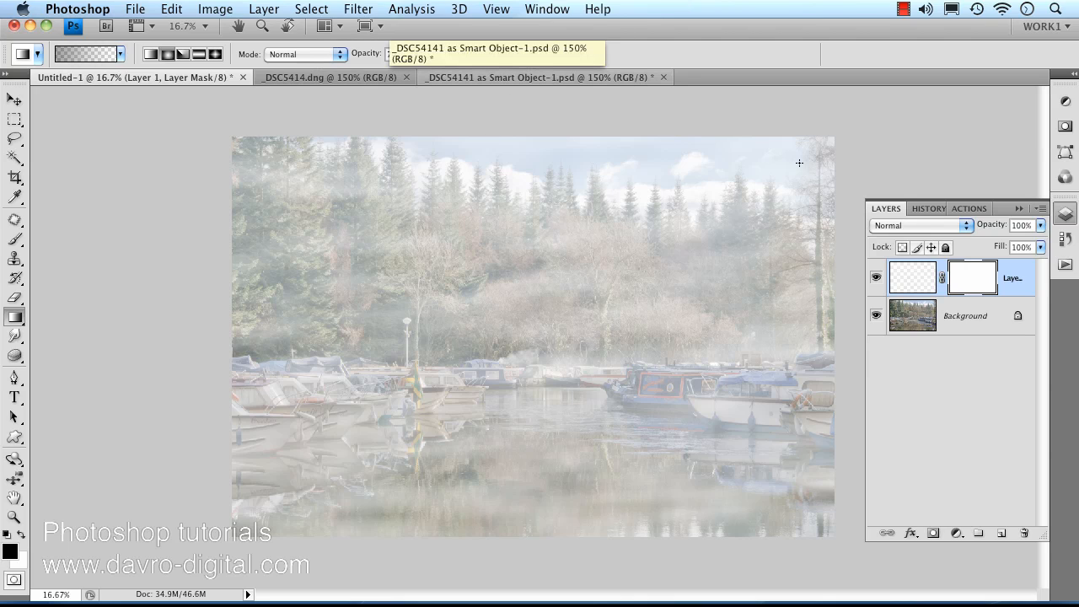
Apply short radial gradients at 70% opacity on Layer 1's mask to thin the mist across the sky and treetops
{"action": "mouse_move", "coordinate": [740, 139]}
{"action": "left_mouse_down"}
{"action": "mouse_move", "coordinate": [772, 168]}
{"action": "mouse_move", "coordinate": [740, 139]}
{"action": "left_mouse_up"}
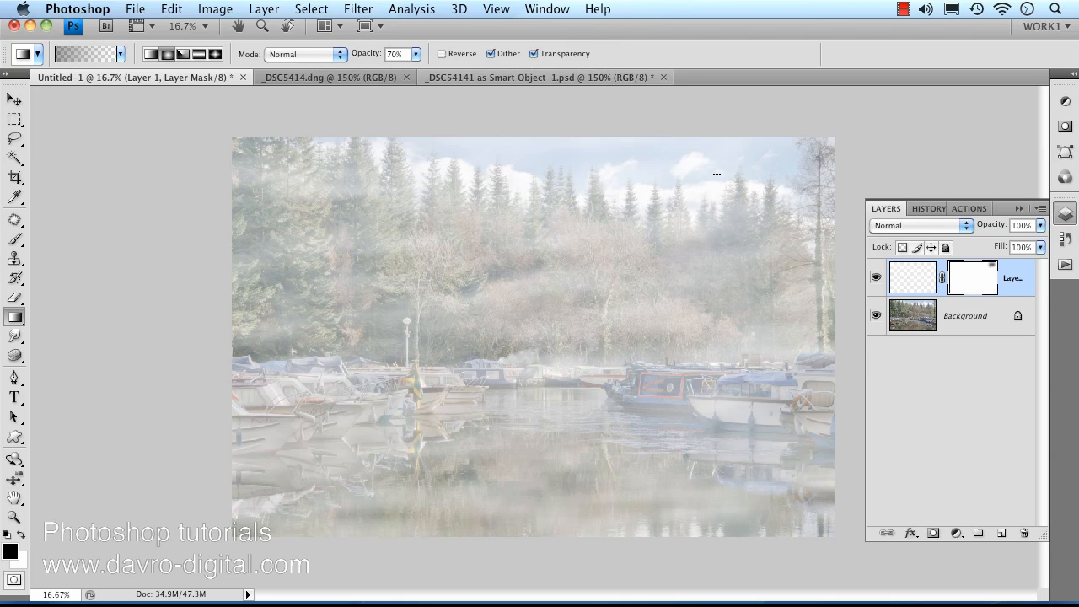
{"action": "left_click_drag", "start_coordinate": [716, 175], "coordinate": [680, 133]}
{"action": "left_click_drag", "start_coordinate": [677, 176], "coordinate": [649, 158]}
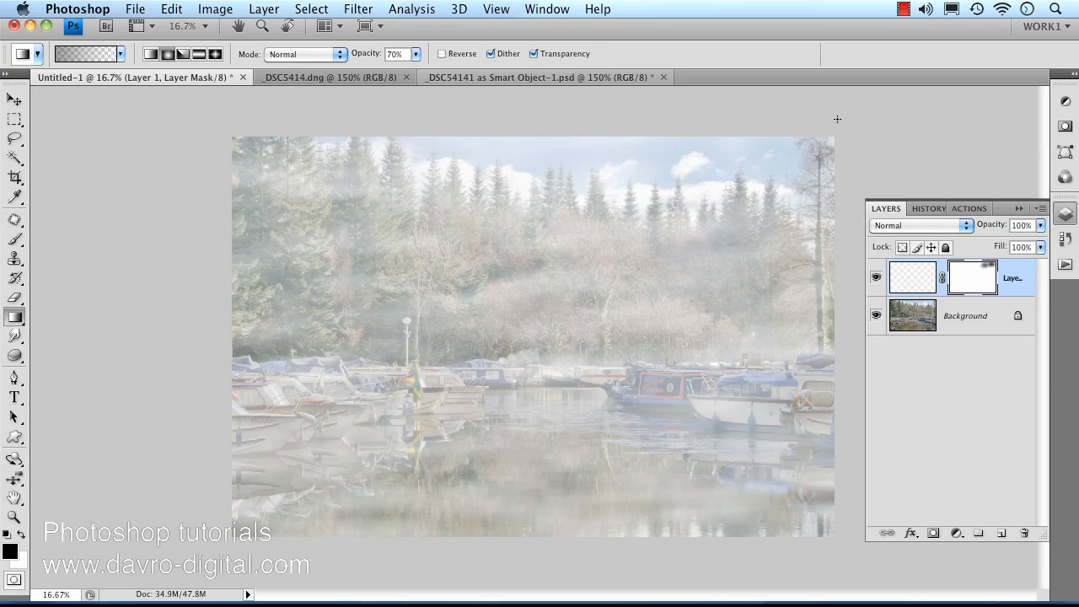
{"action": "left_click_drag", "start_coordinate": [837, 118], "coordinate": [794, 156]}
{"action": "left_click_drag", "start_coordinate": [584, 169], "coordinate": [537, 115]}
{"action": "left_click_drag", "start_coordinate": [546, 179], "coordinate": [494, 116]}
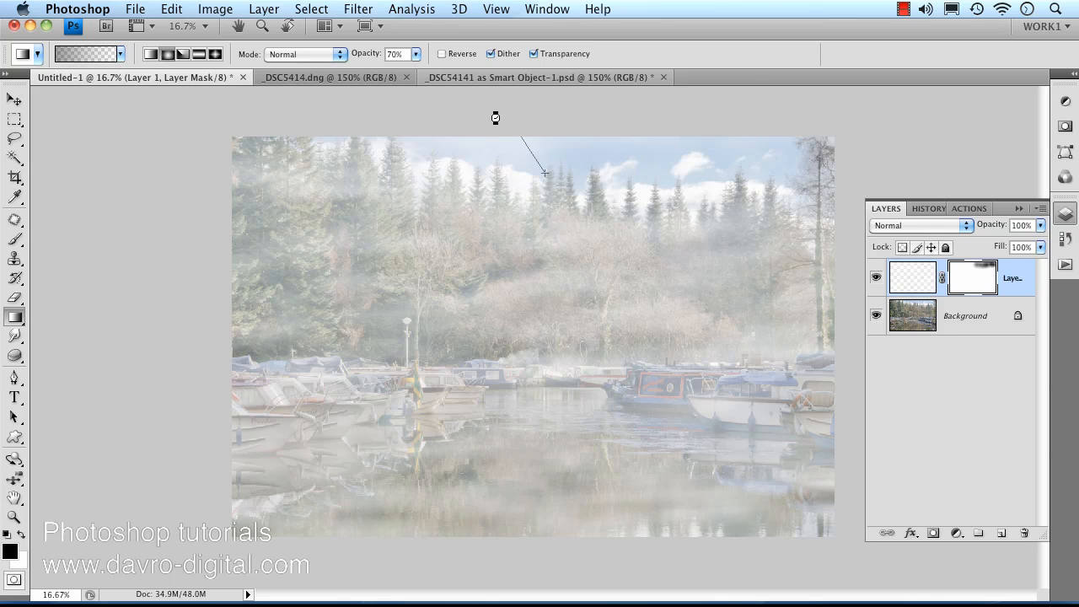
{"action": "mouse_move", "coordinate": [487, 167]}
{"action": "left_mouse_down"}
{"action": "mouse_move", "coordinate": [446, 116]}
{"action": "mouse_move", "coordinate": [416, 124]}
{"action": "left_mouse_up"}
{"action": "left_click_drag", "start_coordinate": [428, 176], "coordinate": [353, 133]}
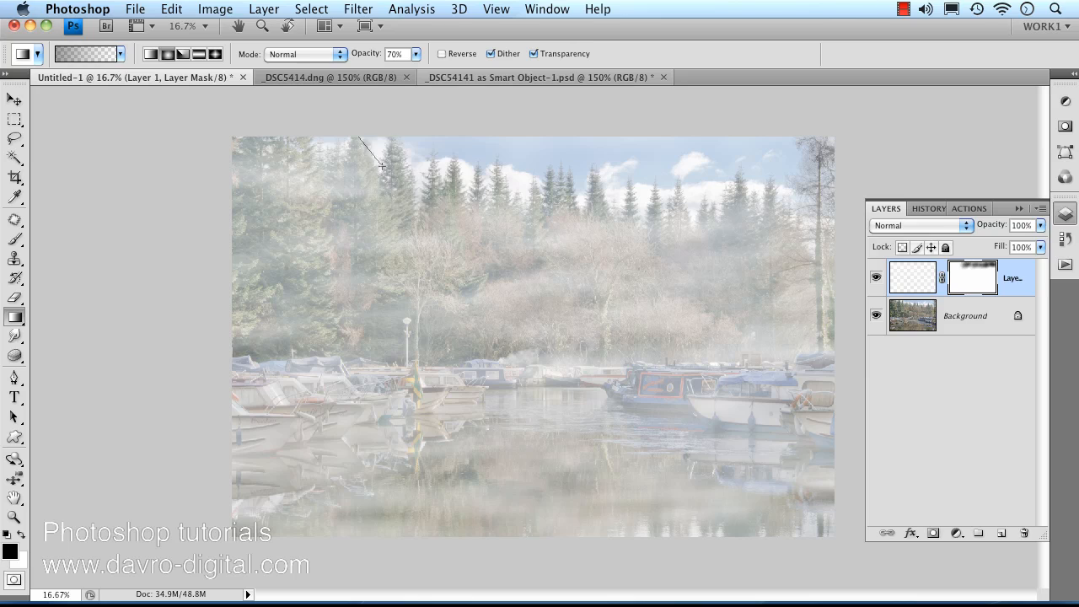
{"action": "left_click_drag", "start_coordinate": [376, 168], "coordinate": [339, 128]}
{"action": "left_click_drag", "start_coordinate": [339, 165], "coordinate": [300, 126]}
{"action": "left_click_drag", "start_coordinate": [295, 165], "coordinate": [248, 124]}
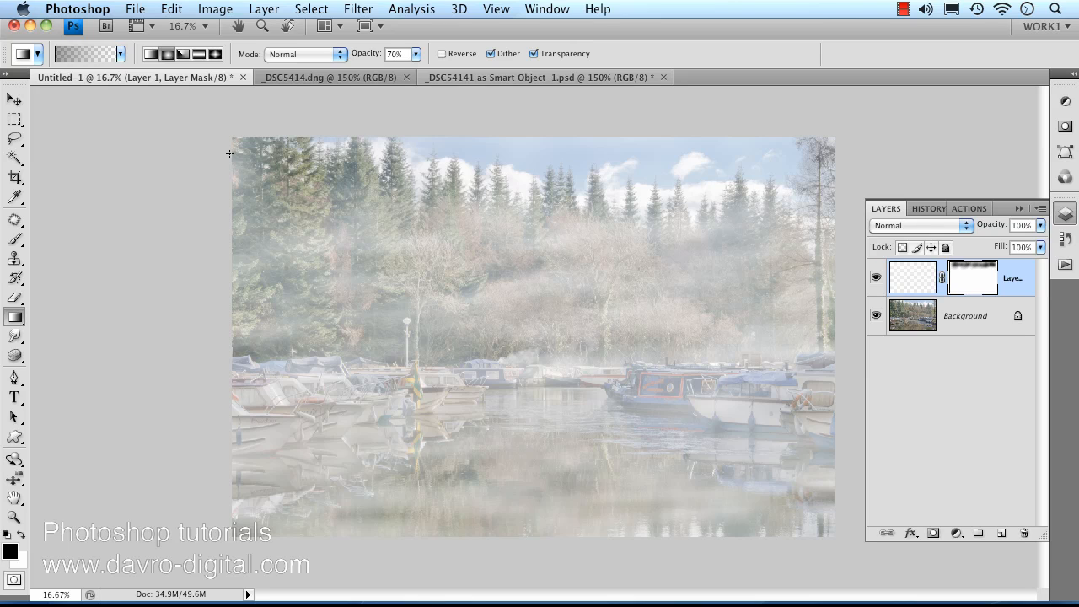
{"action": "left_click_drag", "start_coordinate": [260, 163], "coordinate": [231, 132]}
{"action": "left_click_drag", "start_coordinate": [743, 179], "coordinate": [814, 167]}
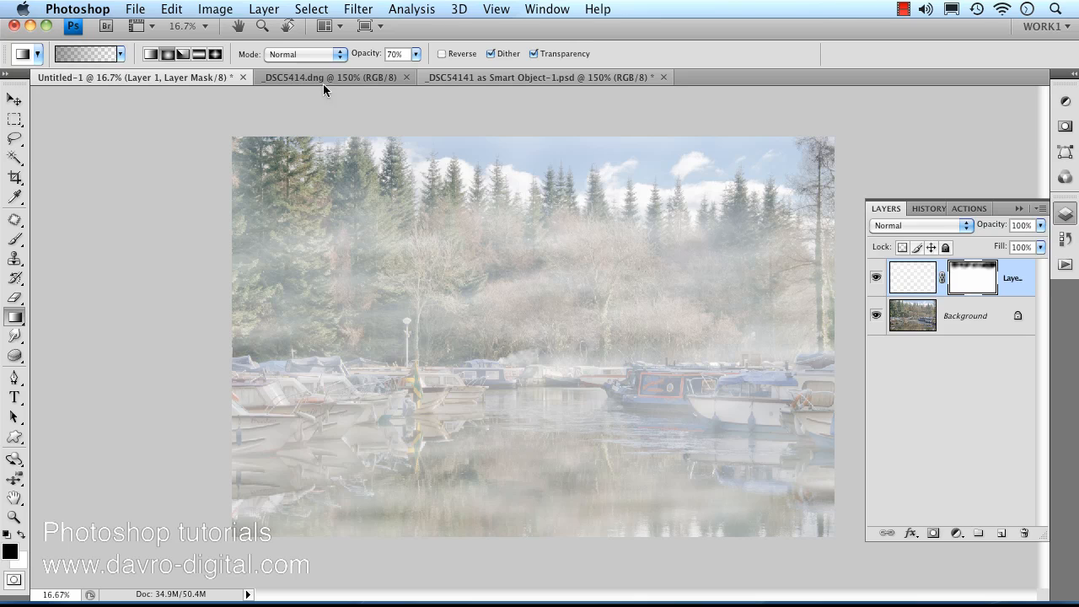
Set the gradient opacity to 30% and thin the mist on the mask along the photo's left edge and lower-left water
{"action": "key", "text": "3"}
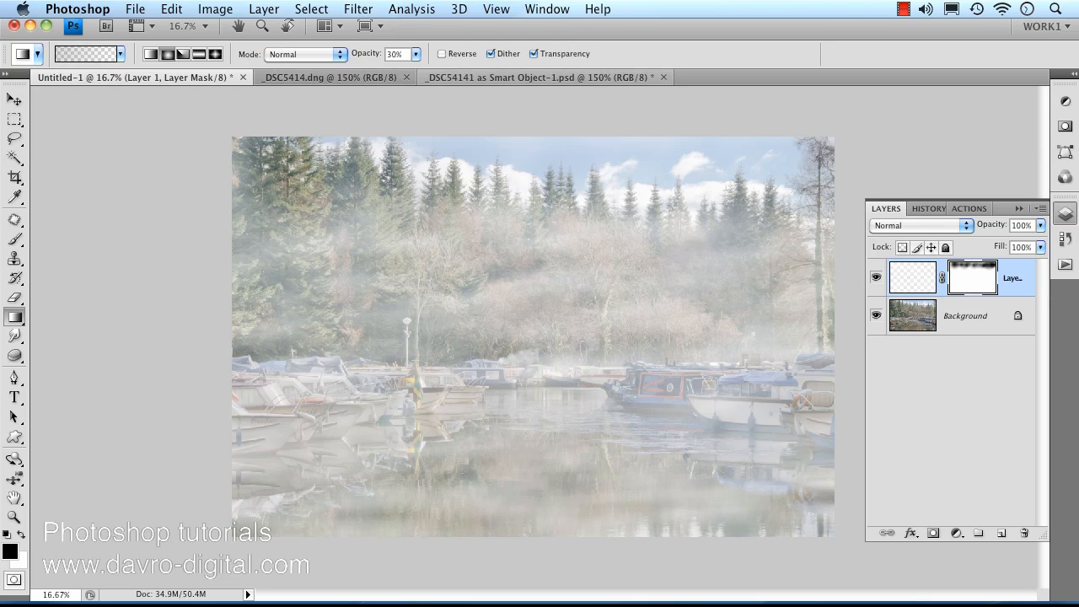
{"action": "mouse_move", "coordinate": [267, 220]}
{"action": "left_mouse_down"}
{"action": "mouse_move", "coordinate": [223, 252]}
{"action": "mouse_move", "coordinate": [217, 280]}
{"action": "mouse_move", "coordinate": [176, 329]}
{"action": "left_mouse_up"}
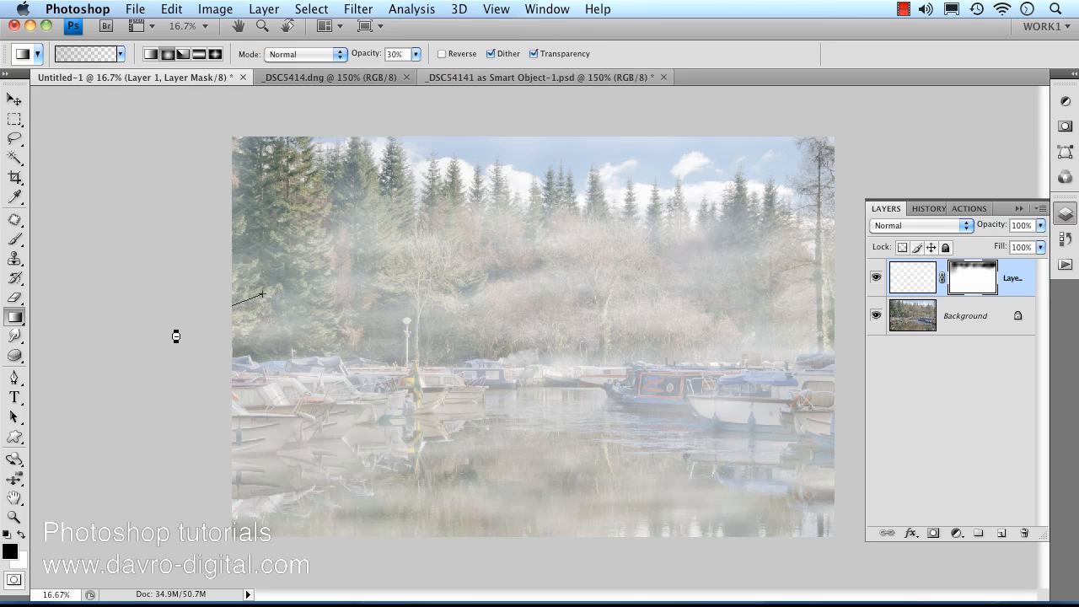
{"action": "left_click_drag", "start_coordinate": [253, 328], "coordinate": [160, 376]}
{"action": "left_click_drag", "start_coordinate": [236, 402], "coordinate": [268, 531]}
{"action": "left_click_drag", "start_coordinate": [347, 502], "coordinate": [341, 543]}
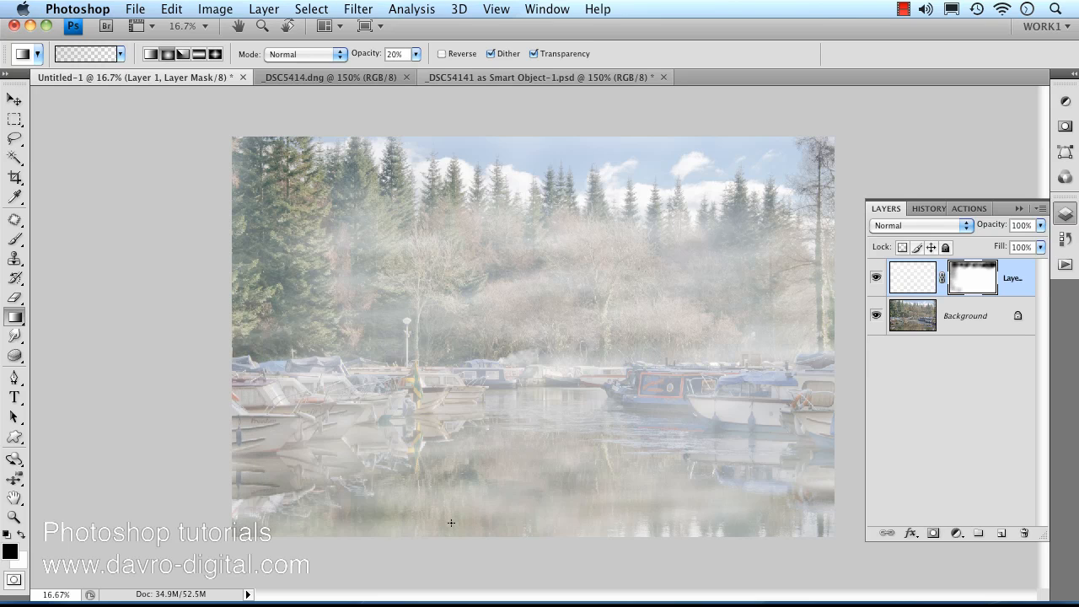
With the gradient opacity at 20%, thin the mist on the mask over the lower water, right-hand boats and right-hand trees
{"action": "left_click_drag", "start_coordinate": [481, 505], "coordinate": [851, 495]}
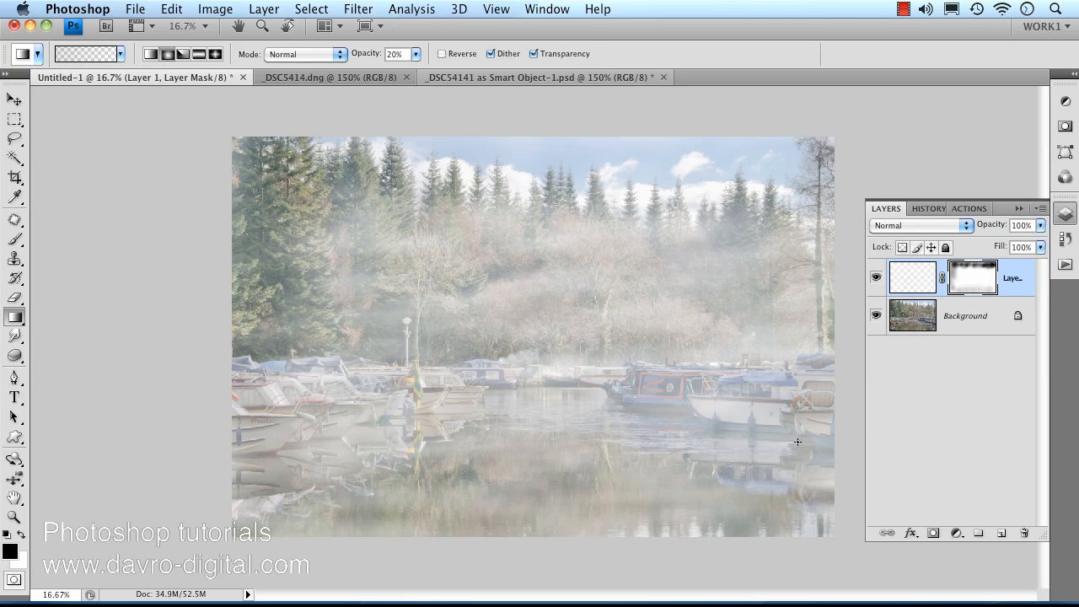
{"action": "left_click_drag", "start_coordinate": [797, 443], "coordinate": [869, 428]}
{"action": "left_click_drag", "start_coordinate": [782, 408], "coordinate": [855, 390]}
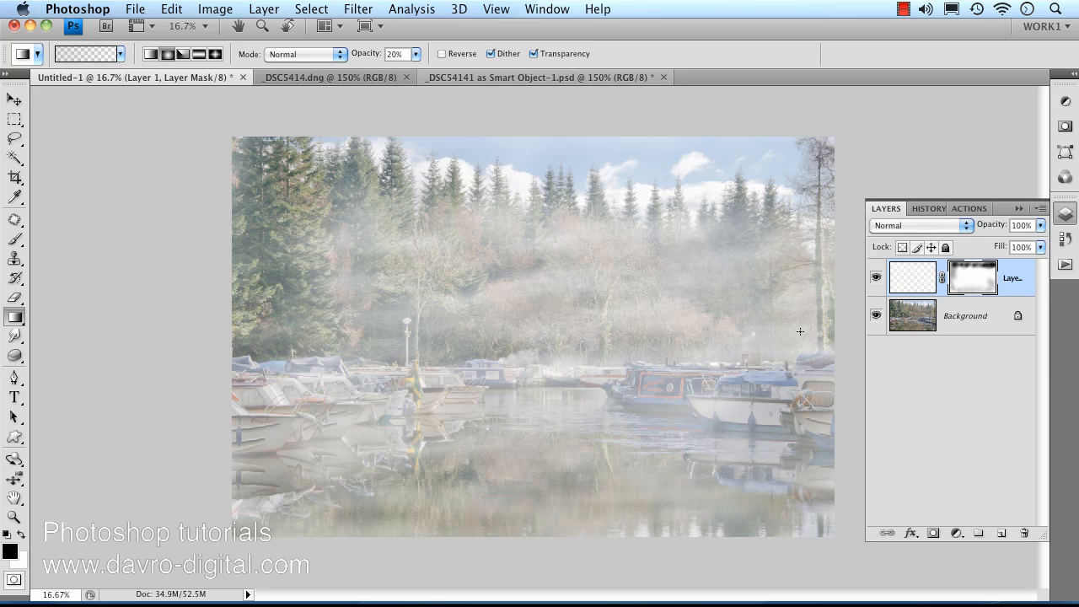
{"action": "left_click_drag", "start_coordinate": [784, 319], "coordinate": [826, 221]}
{"action": "left_click_drag", "start_coordinate": [791, 302], "coordinate": [839, 283]}
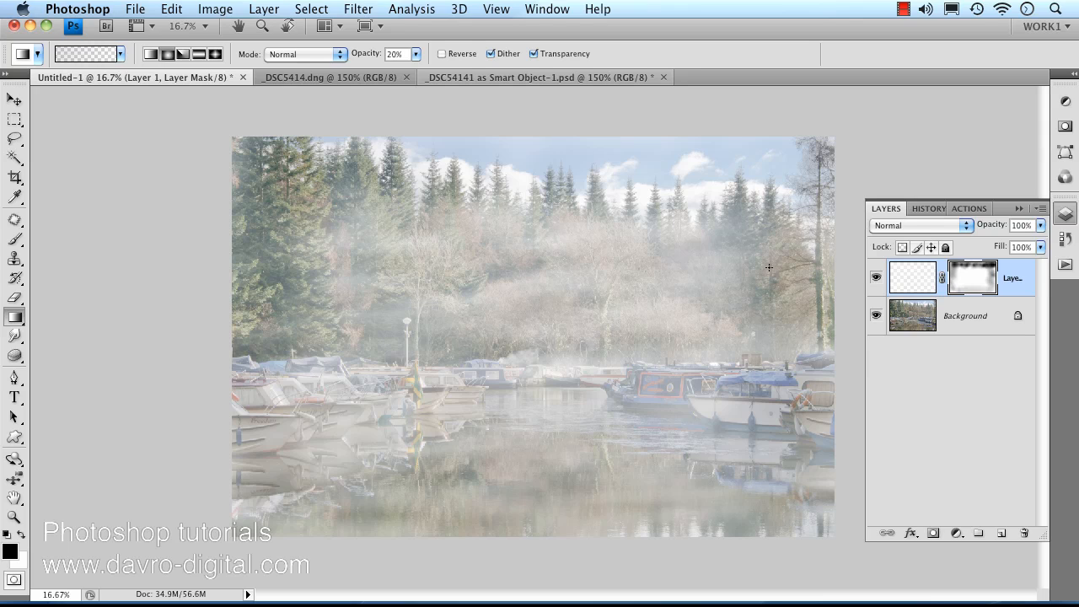
Thin the mist with 20% gradients along the middle tree line and swap the foreground colour to white
{"action": "left_click_drag", "start_coordinate": [769, 267], "coordinate": [660, 292]}
{"action": "left_click_drag", "start_coordinate": [694, 221], "coordinate": [654, 284]}
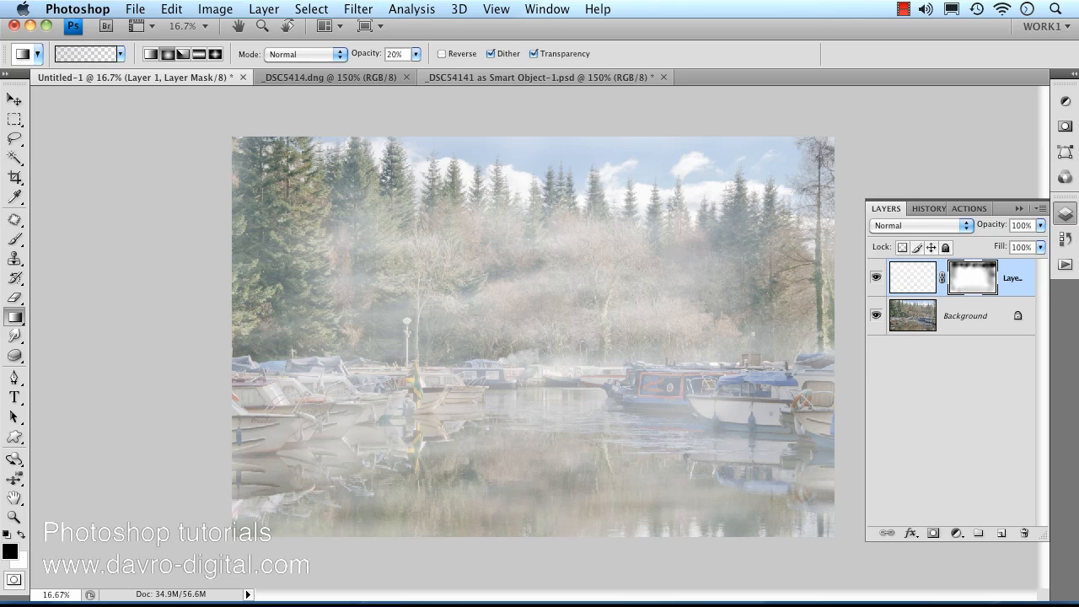
{"action": "left_click_drag", "start_coordinate": [549, 224], "coordinate": [495, 256]}
{"action": "left_click_drag", "start_coordinate": [479, 237], "coordinate": [335, 265]}
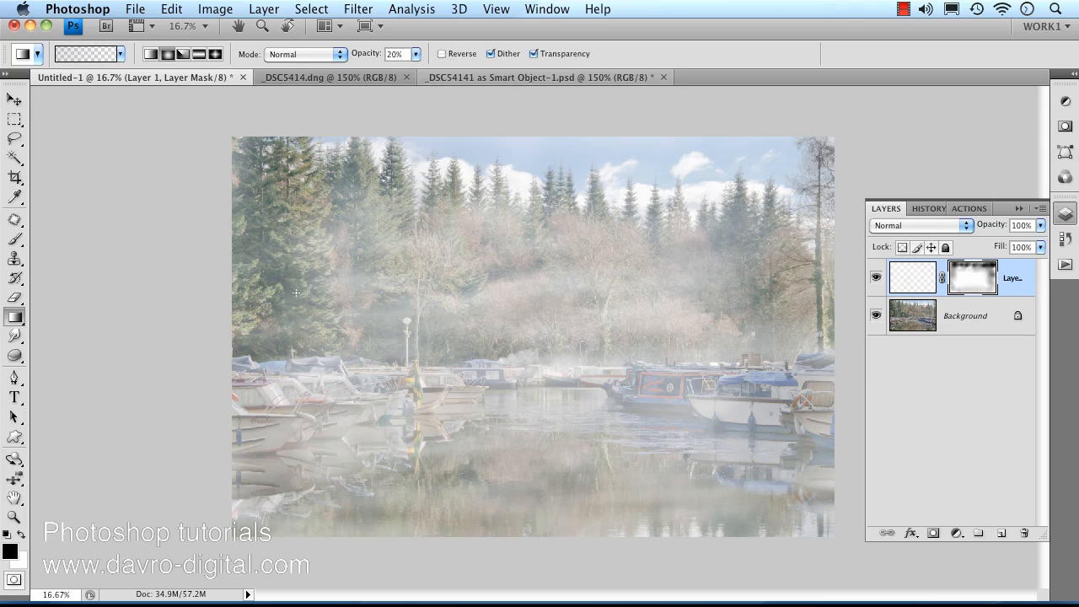
{"action": "key", "text": "x"}
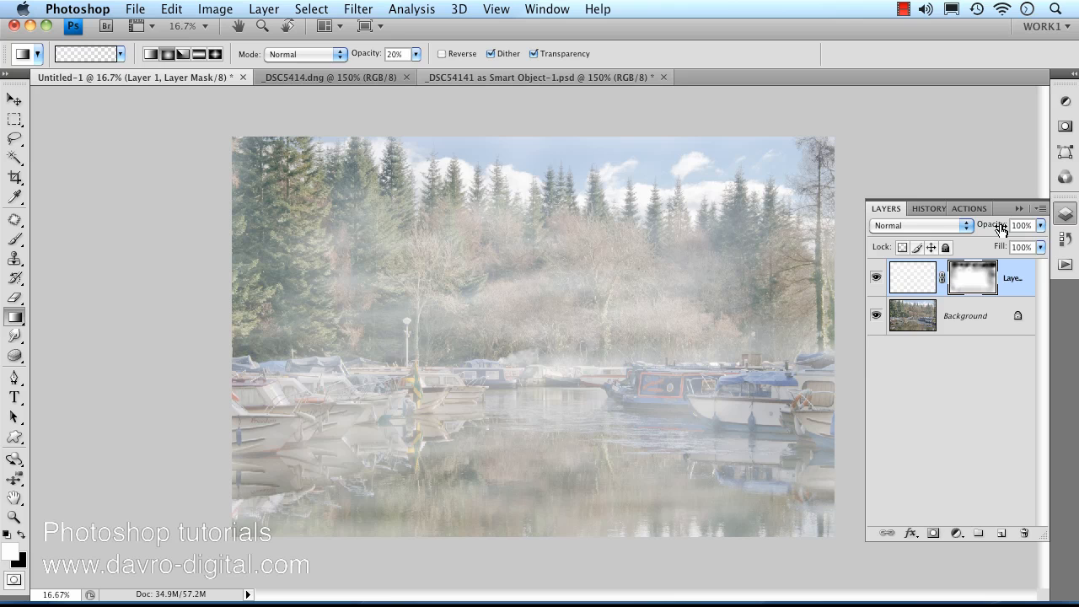
Reduce Layer 1's opacity to 36%, comparing the photo with the mist layer hidden and shown
{"action": "left_click_drag", "start_coordinate": [1000, 230], "coordinate": [951, 224]}
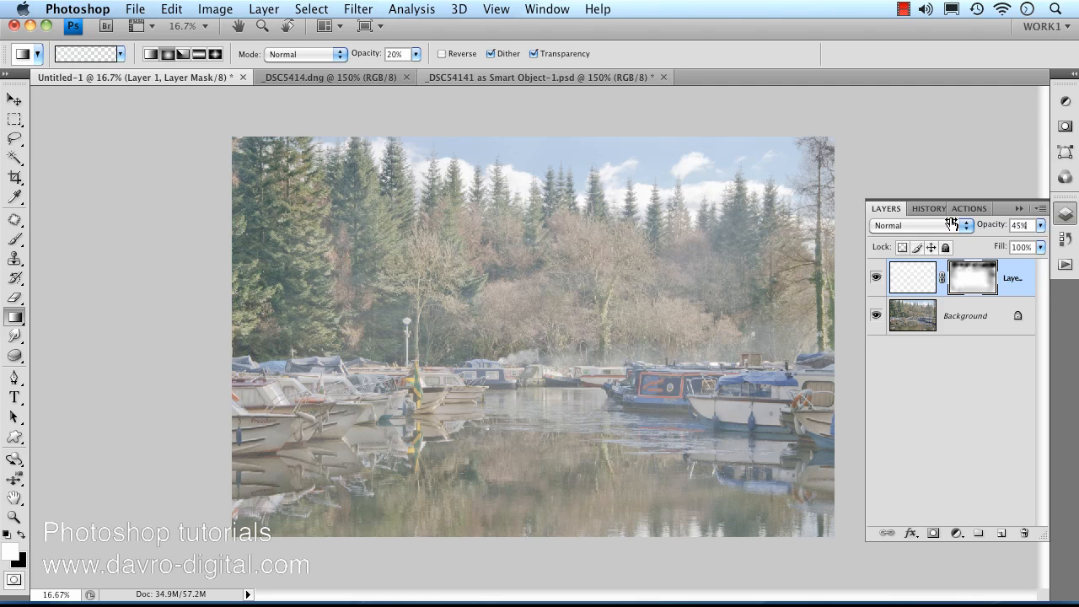
{"action": "left_click", "coordinate": [877, 279]}
{"action": "left_click", "coordinate": [878, 279]}
{"action": "left_click", "coordinate": [877, 280]}
{"action": "left_click", "coordinate": [877, 281]}
{"action": "key", "text": "super+equal"}
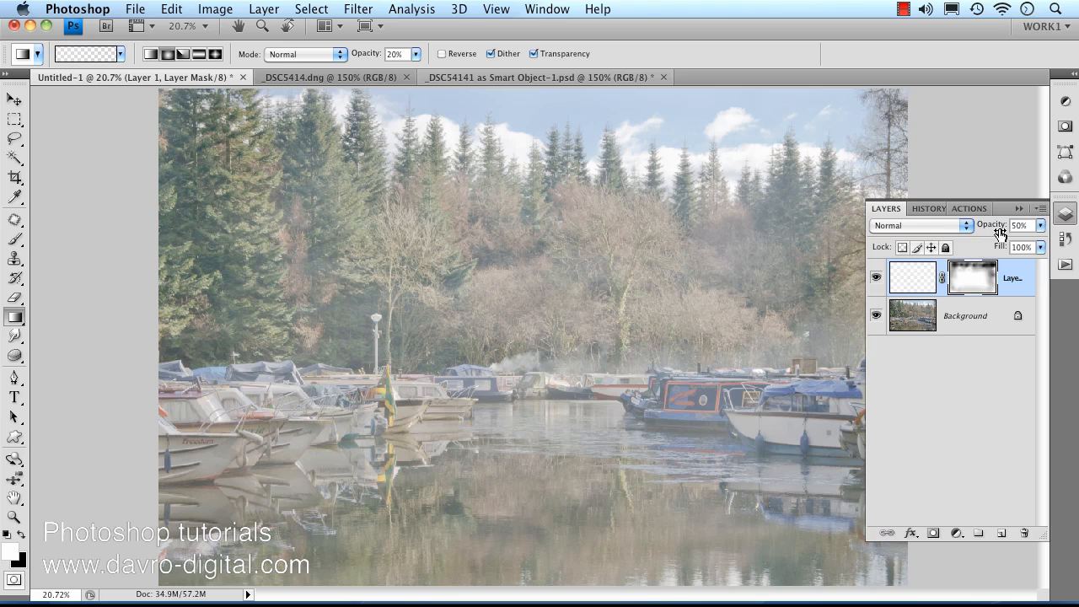
{"action": "left_click_drag", "start_coordinate": [998, 233], "coordinate": [987, 232]}
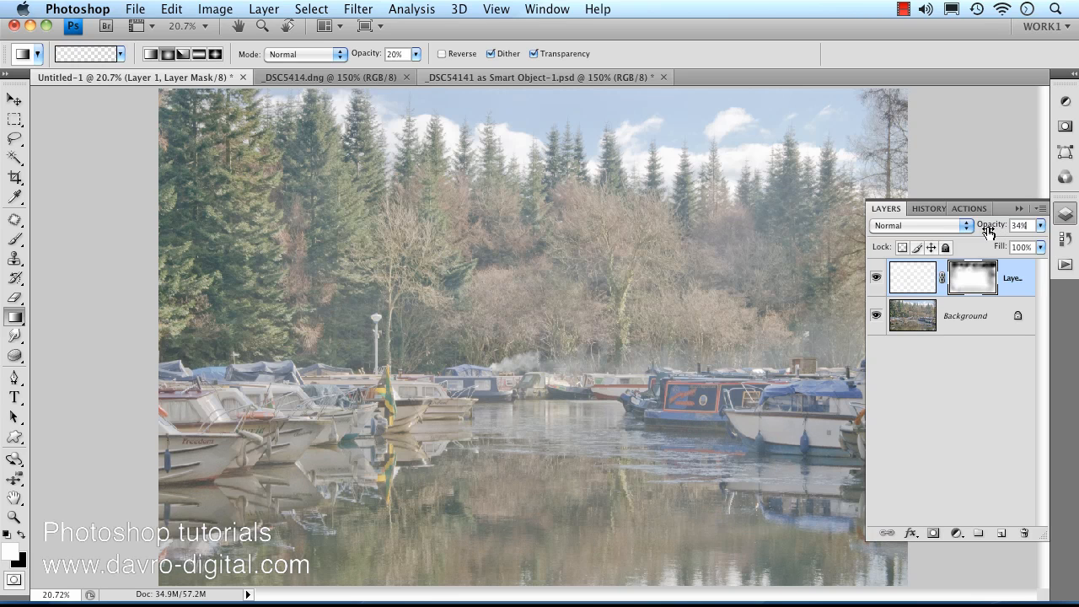
Change the canvas surround colour to black and switch to the Hand tool
{"action": "right_click", "coordinate": [924, 155]}
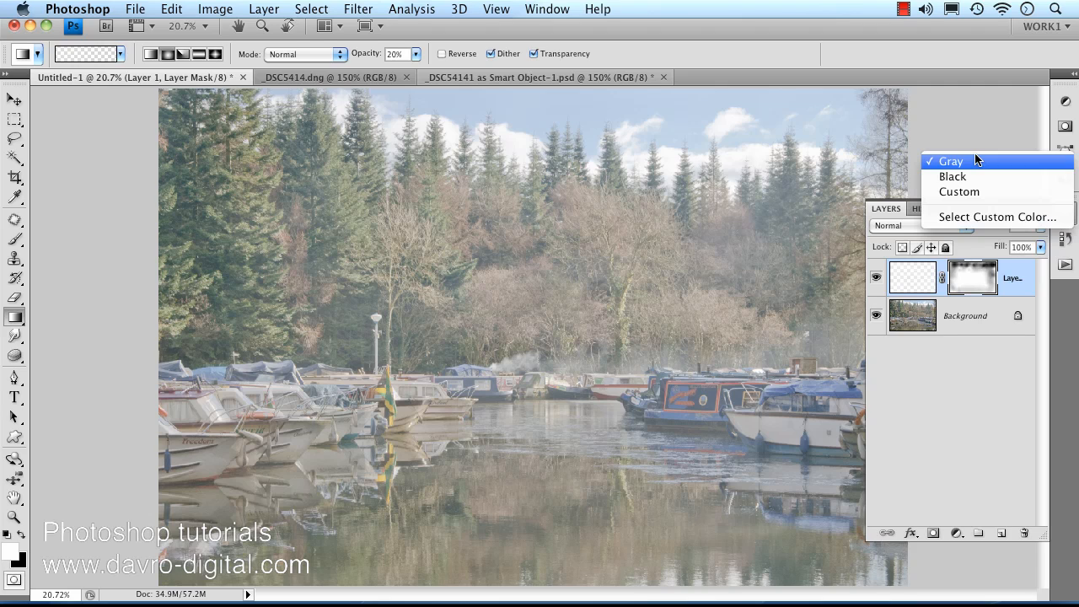
{"action": "left_click", "coordinate": [967, 176]}
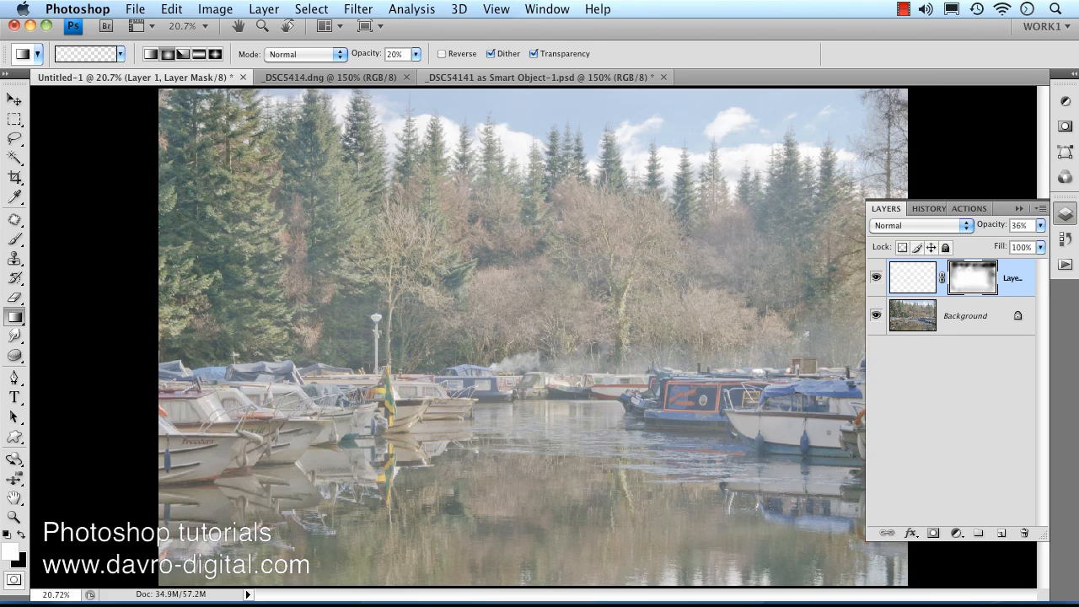
{"action": "key", "text": "h"}
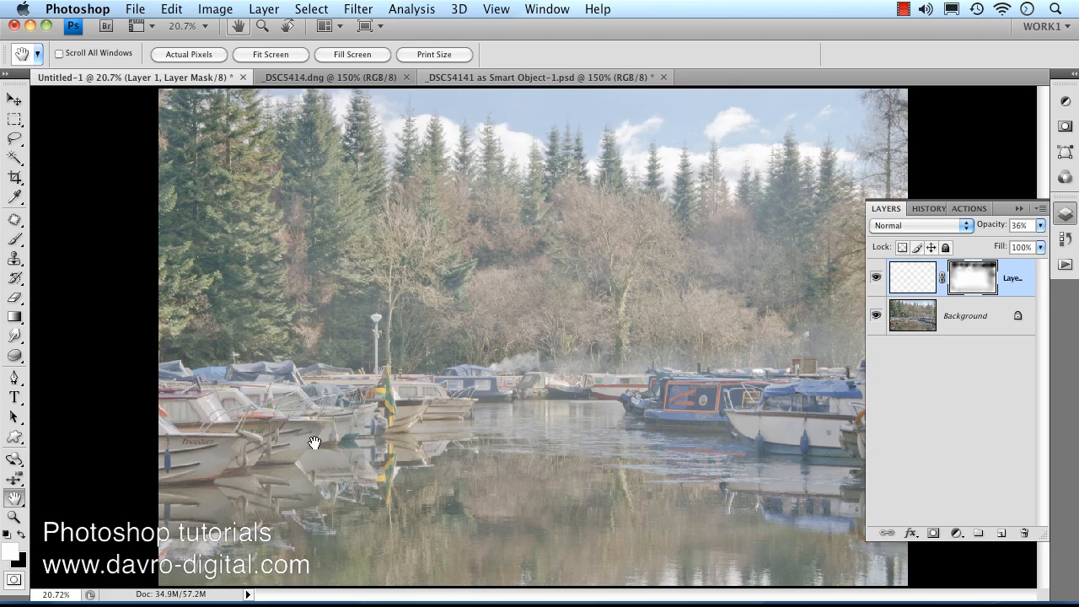
View the whole original _DSC5414.dng image, and return to Untitled-1 to view it with Layer 1 hidden
{"action": "left_click", "coordinate": [328, 77]}
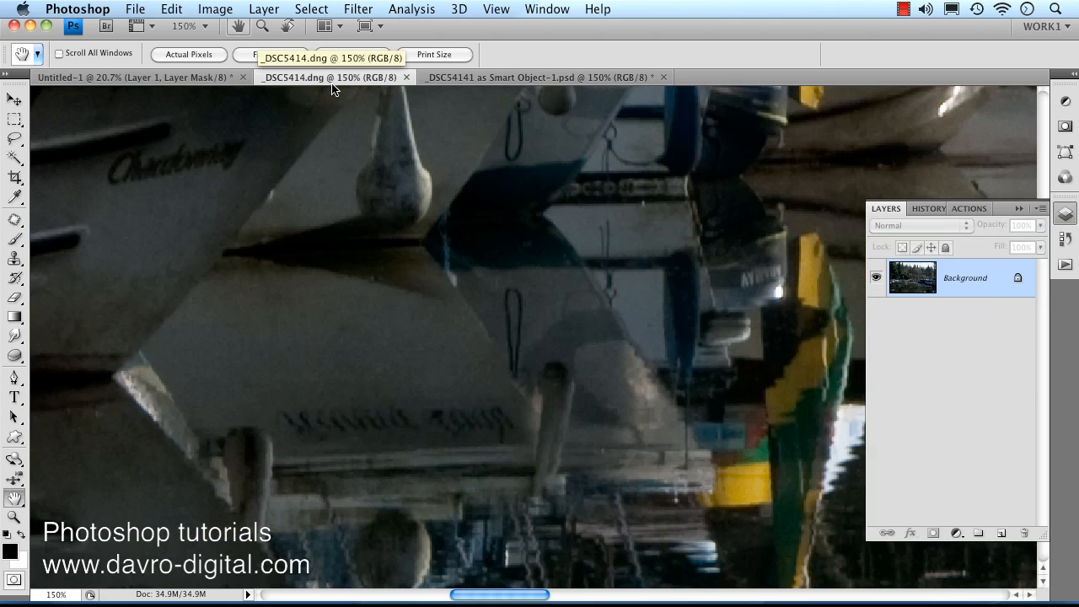
{"action": "left_click", "coordinate": [411, 313], "text": "alt"}
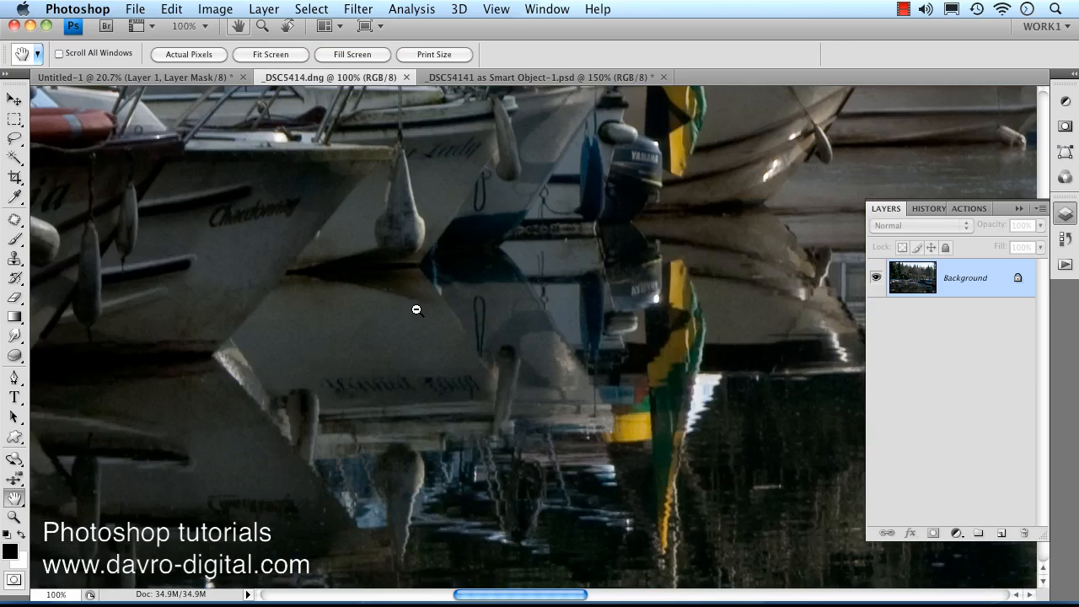
{"action": "left_click", "coordinate": [416, 308], "text": "alt"}
{"action": "left_click", "coordinate": [436, 309], "text": "alt"}
{"action": "left_click", "coordinate": [430, 302], "text": "alt"}
{"action": "key", "text": "super+0"}
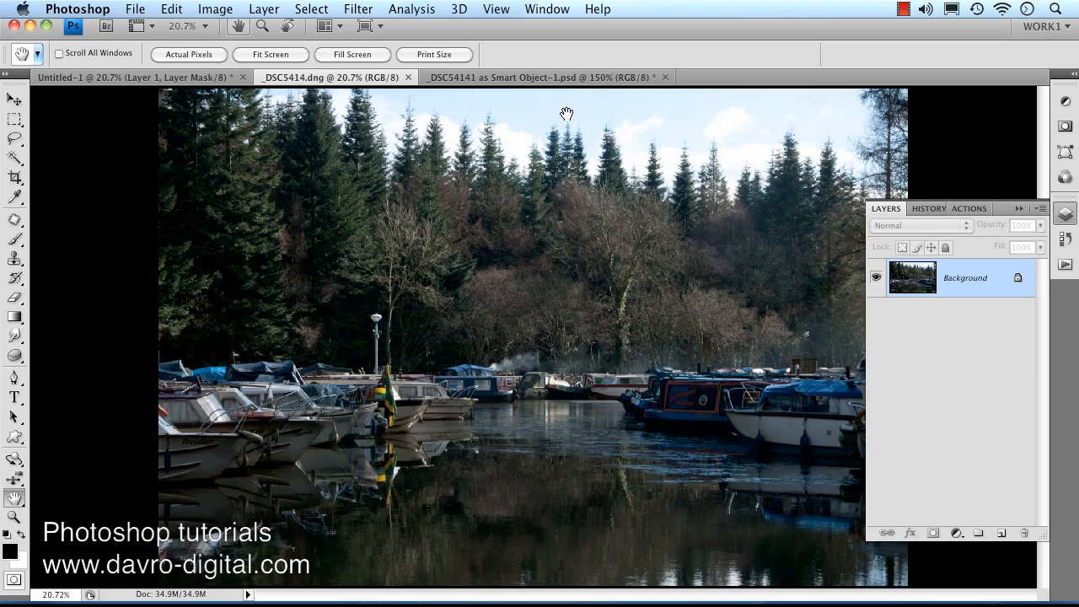
{"action": "left_click", "coordinate": [166, 81]}
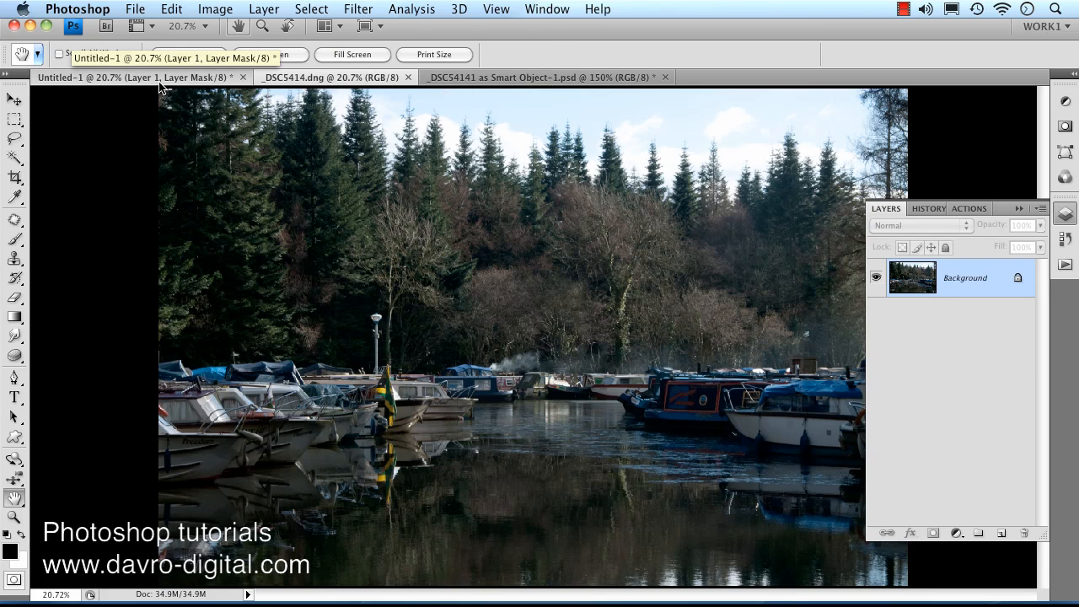
{"action": "left_click", "coordinate": [876, 278]}
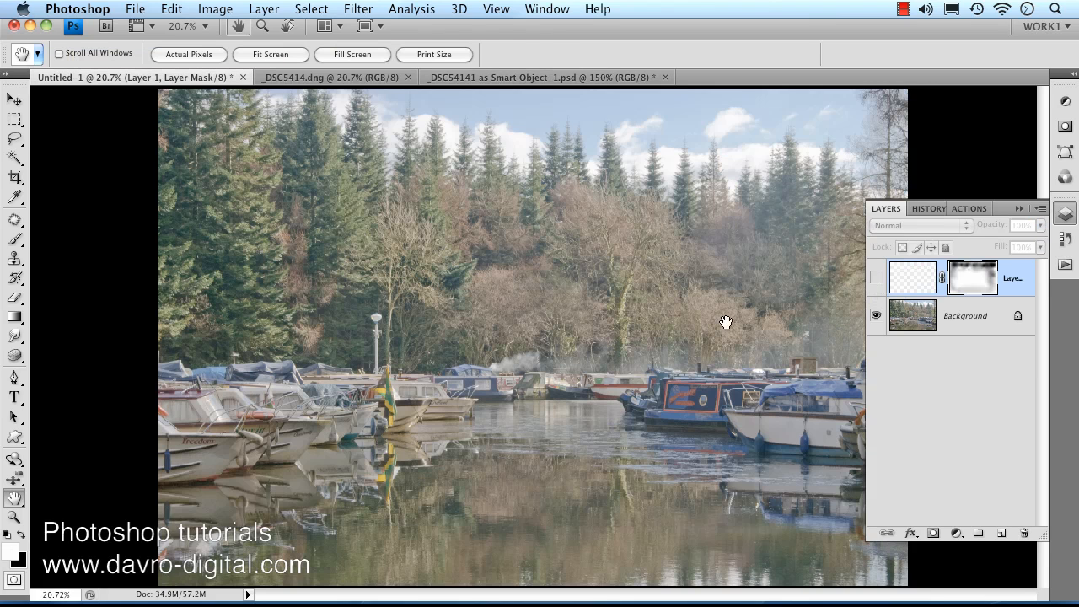
View the whole _DSC54141 as Smart Object-1.psd image with the layer list collapsed
{"action": "left_click", "coordinate": [468, 78]}
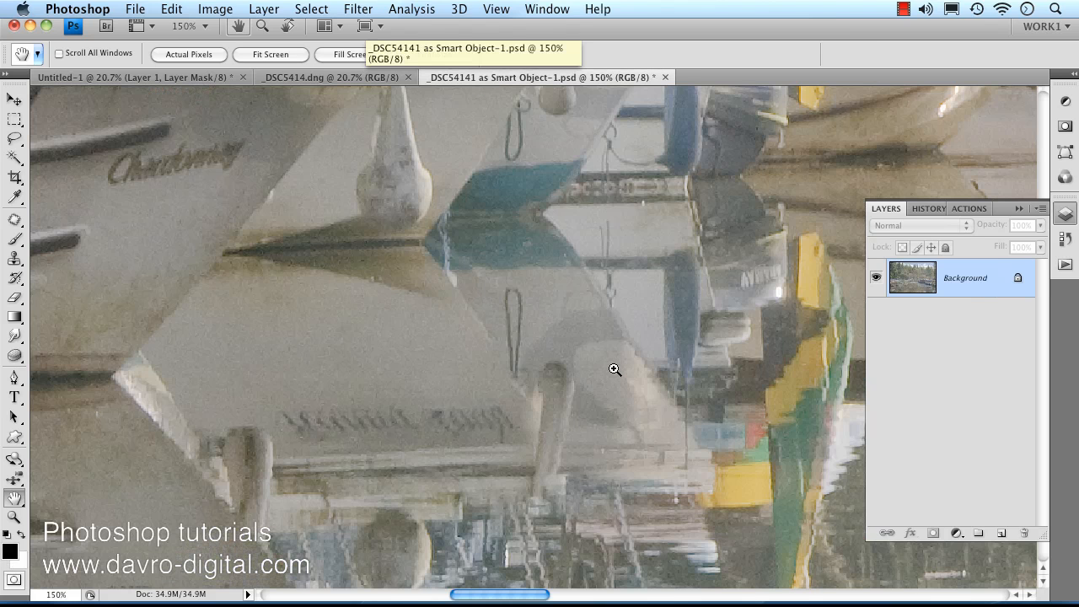
{"action": "key", "text": "super+o"}
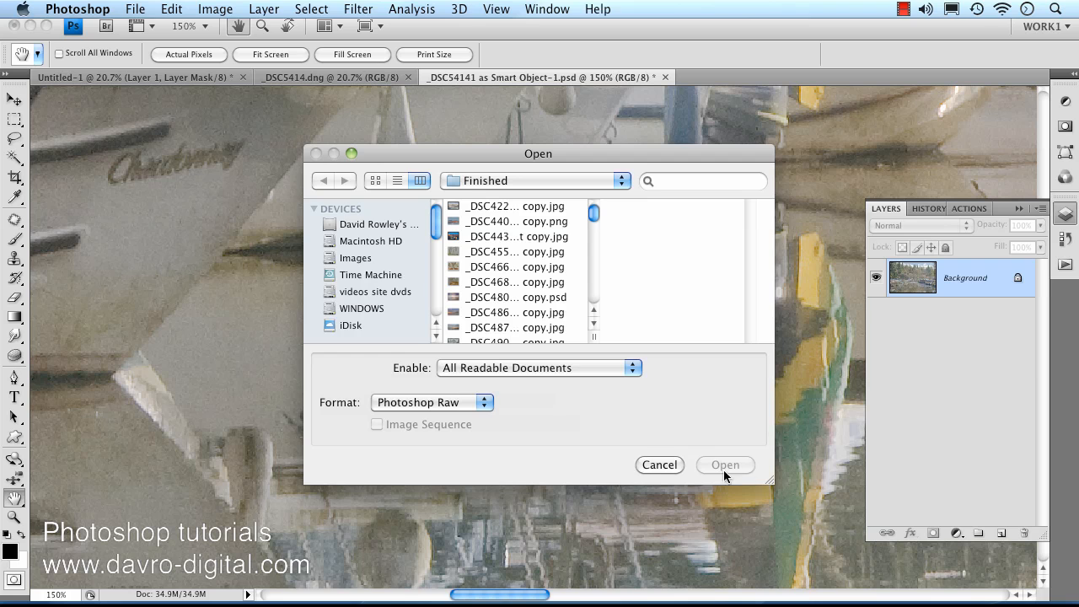
{"action": "left_click", "coordinate": [657, 464]}
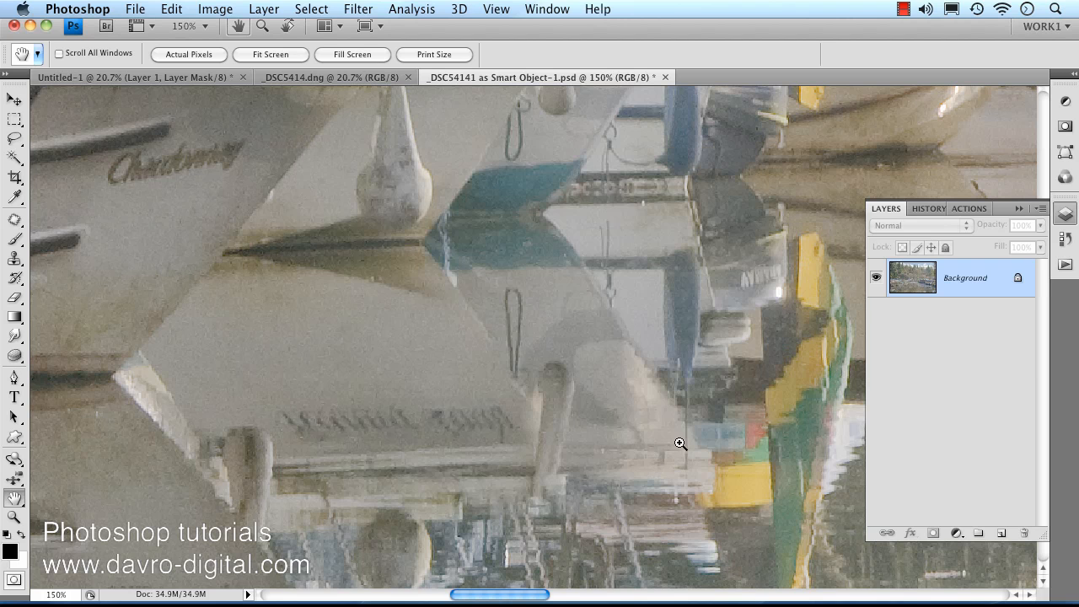
{"action": "key", "text": "super+0"}
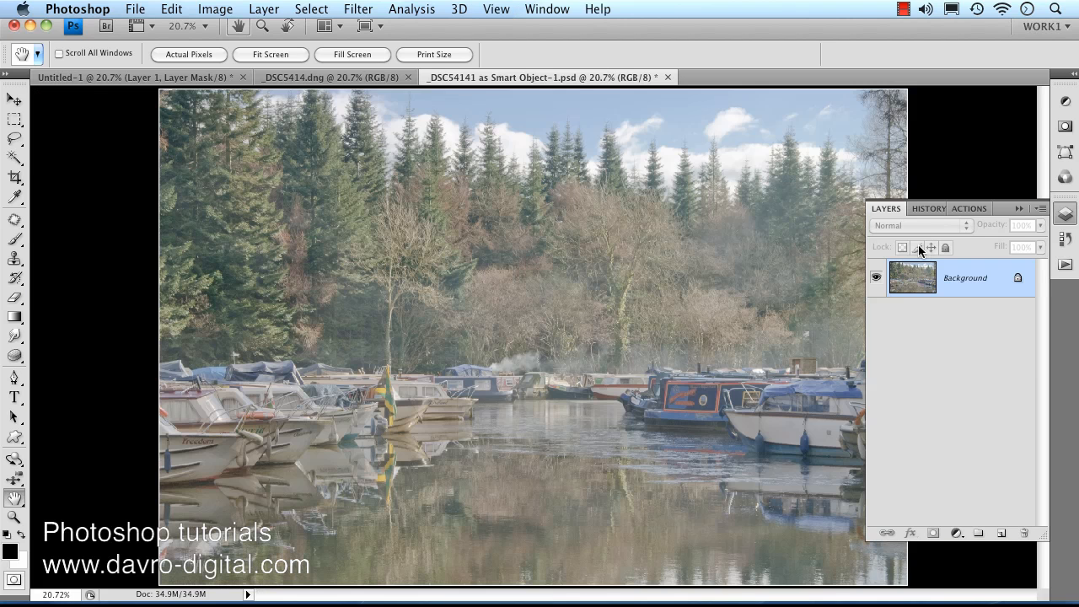
{"action": "left_click", "coordinate": [1018, 210]}
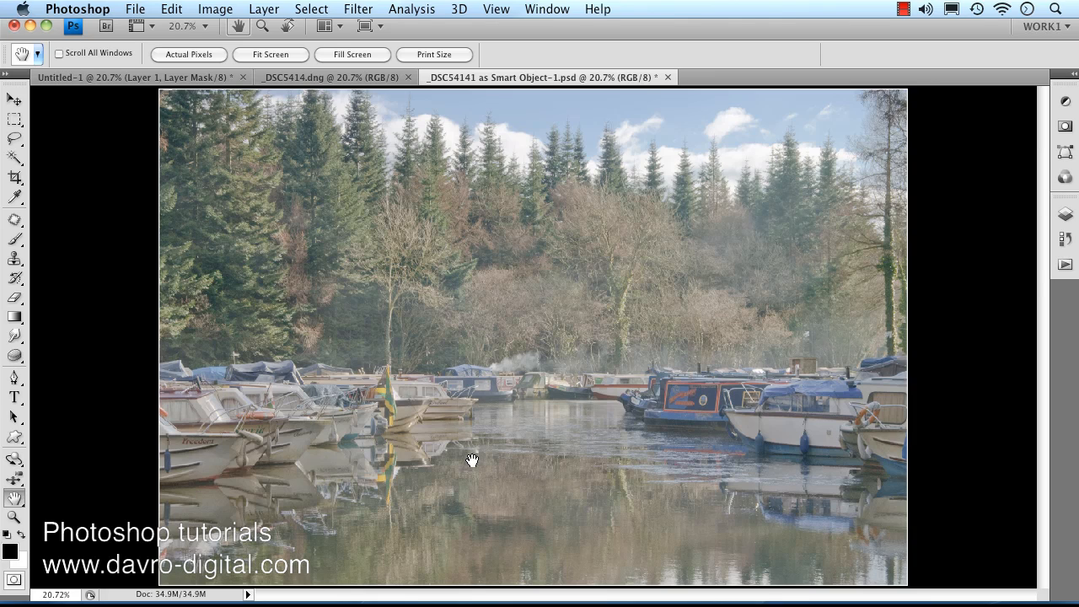
Return to Untitled-1, show Layer 1 again and view the misty image unobstructed
{"action": "left_click", "coordinate": [185, 78]}
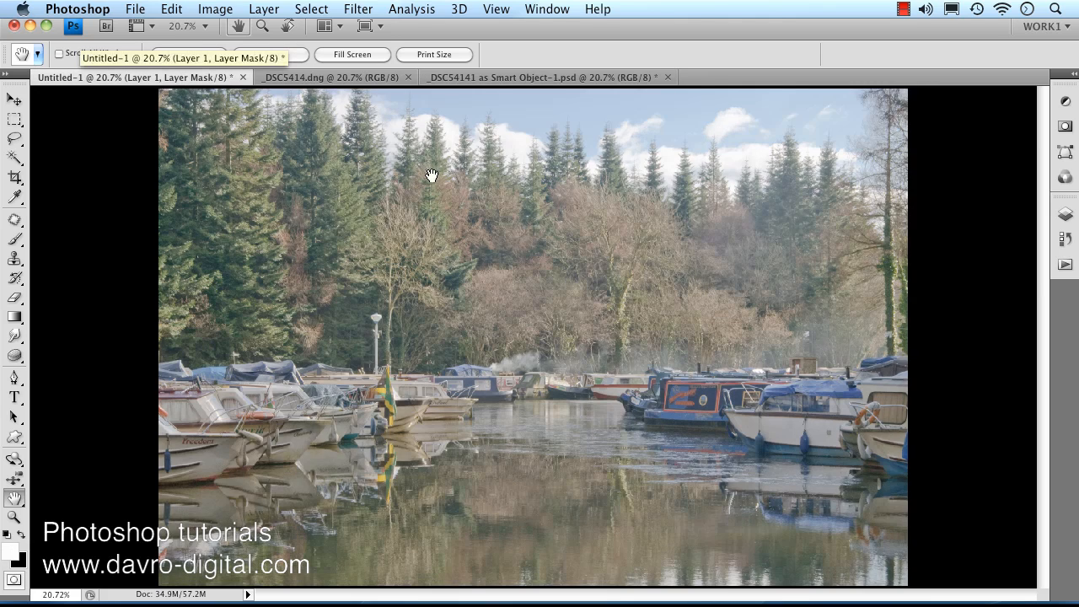
{"action": "left_click", "coordinate": [1066, 214]}
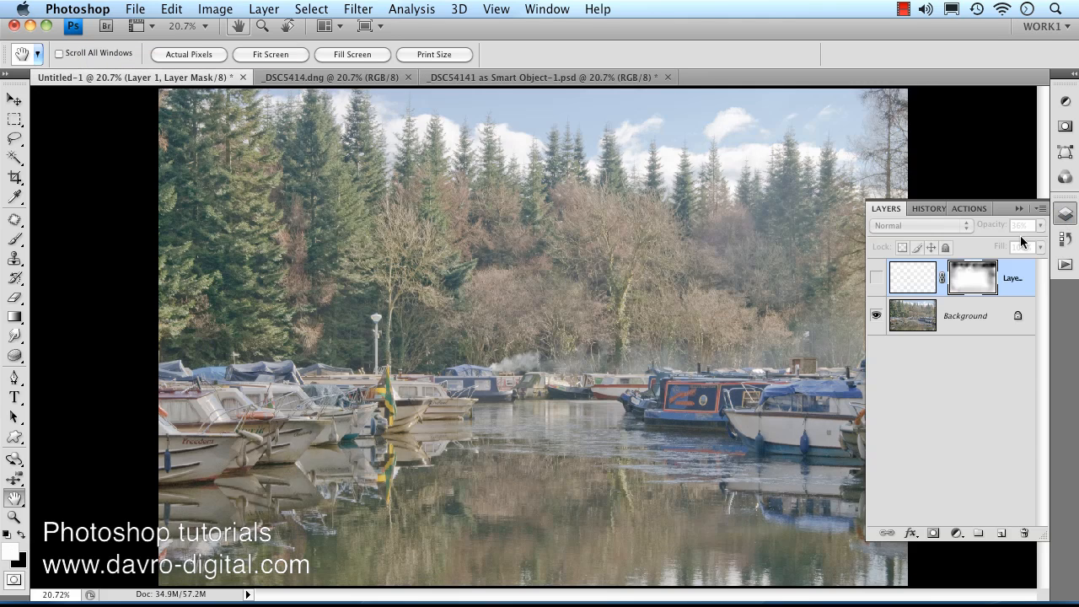
{"action": "left_click", "coordinate": [879, 283]}
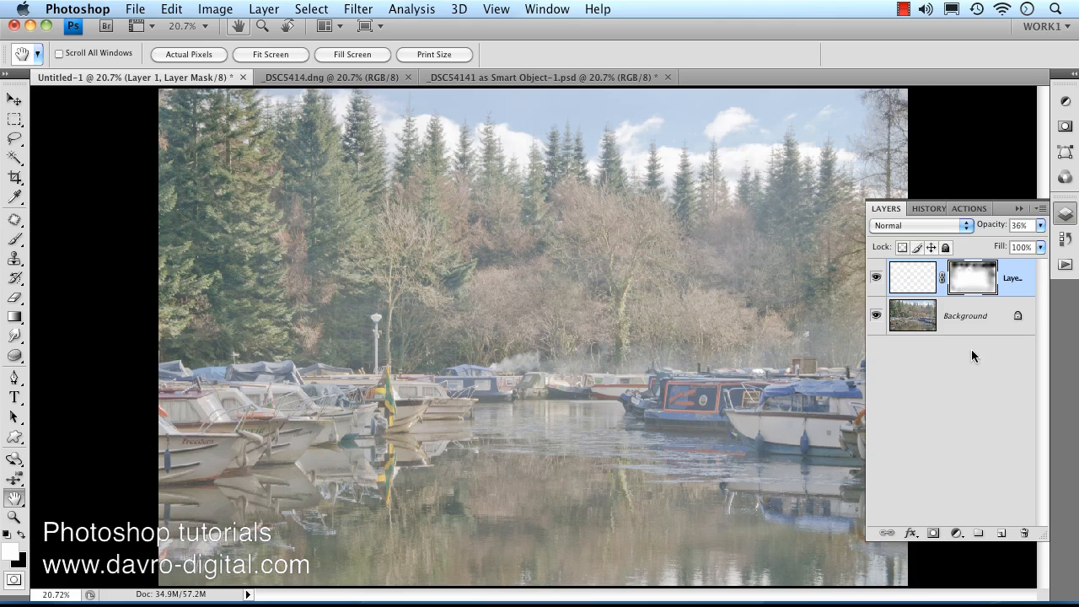
{"action": "left_click", "coordinate": [1018, 209]}
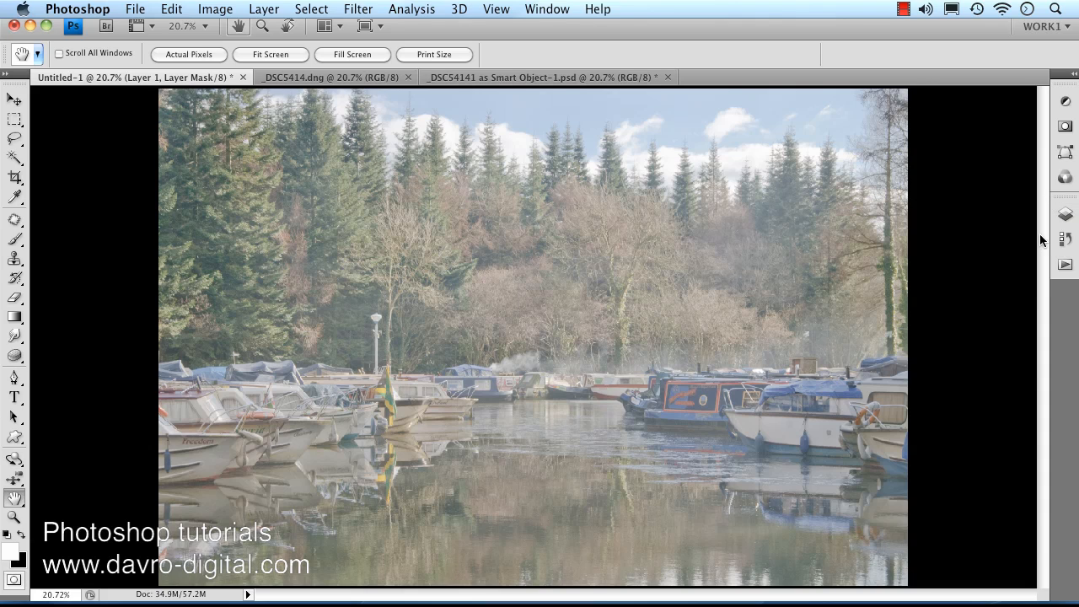